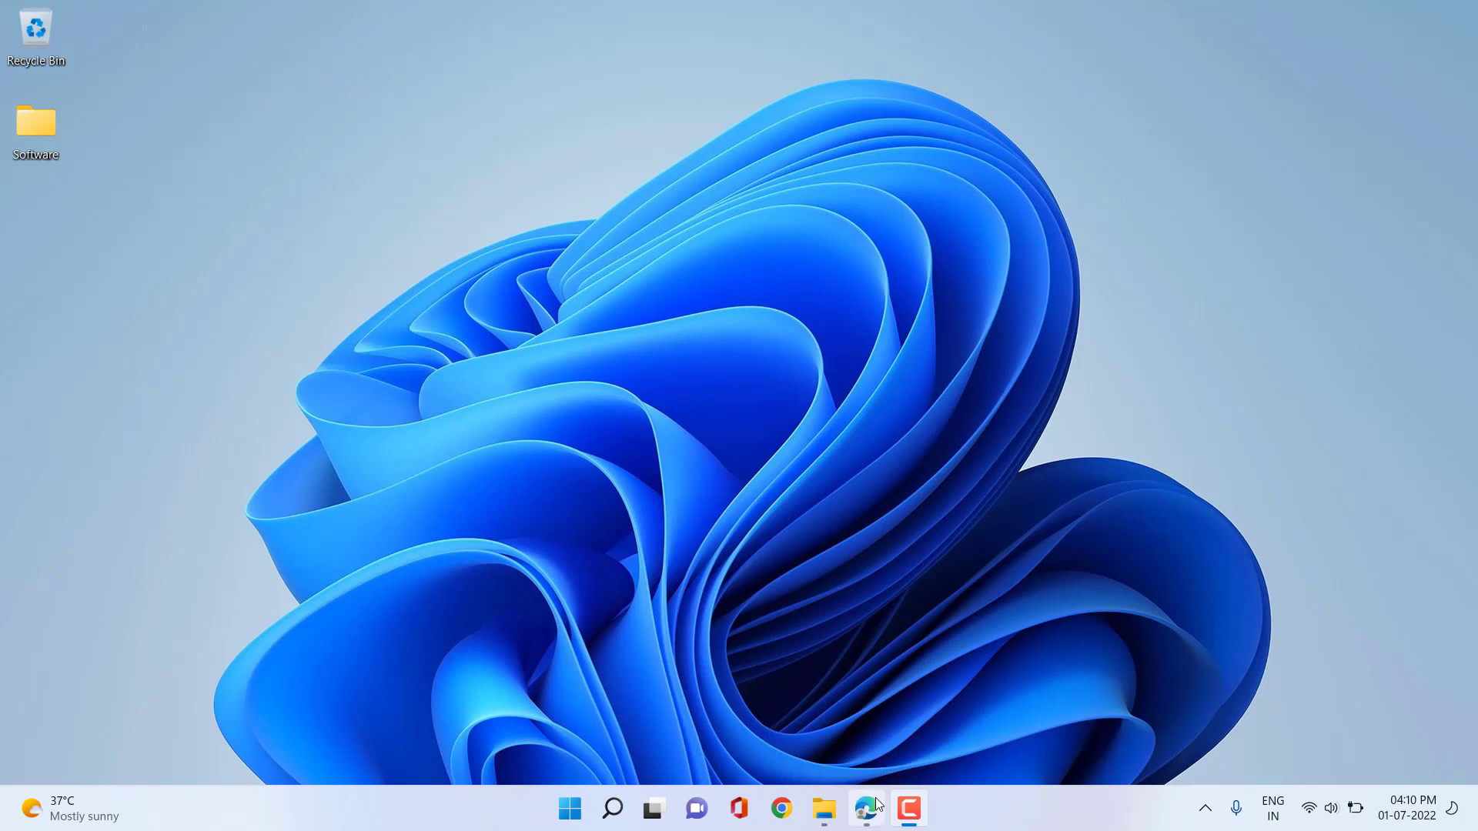
Bring the Microsoft Edge window with its new tab to the front from the taskbar.
mouse_move(878, 801)
click(875, 760)
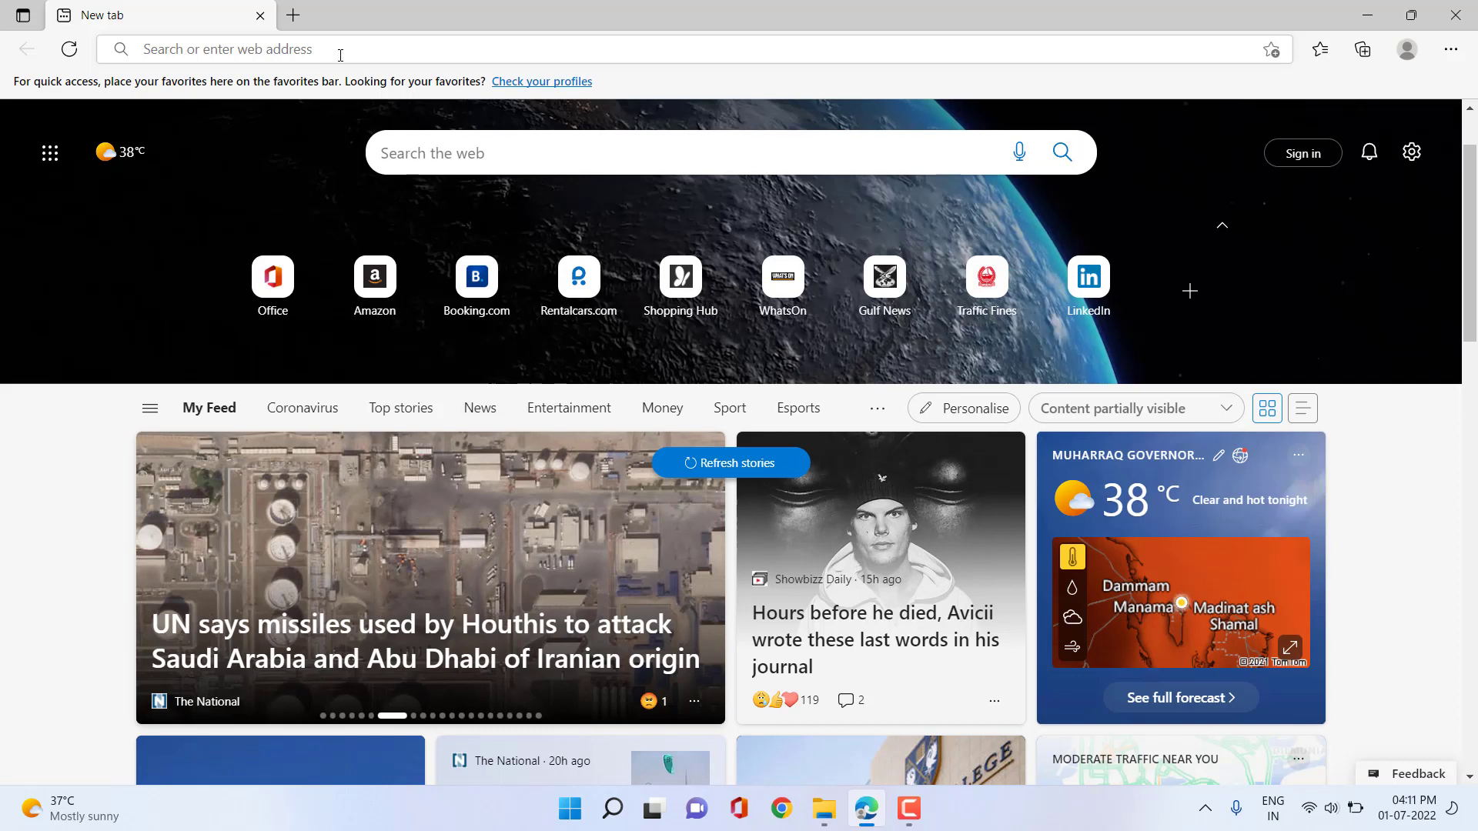
click(340, 55)
text(ww)
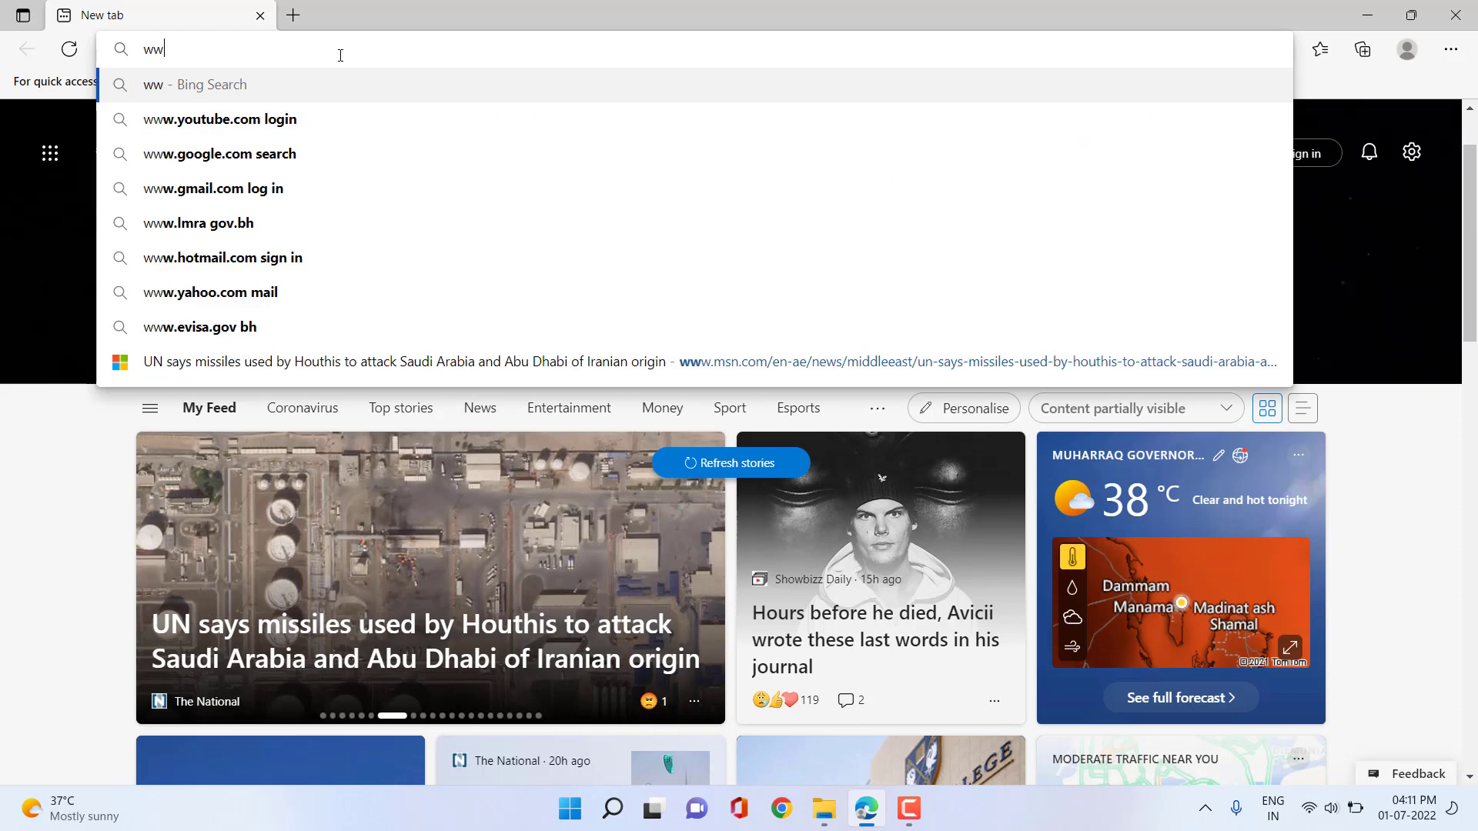
text(w.om)
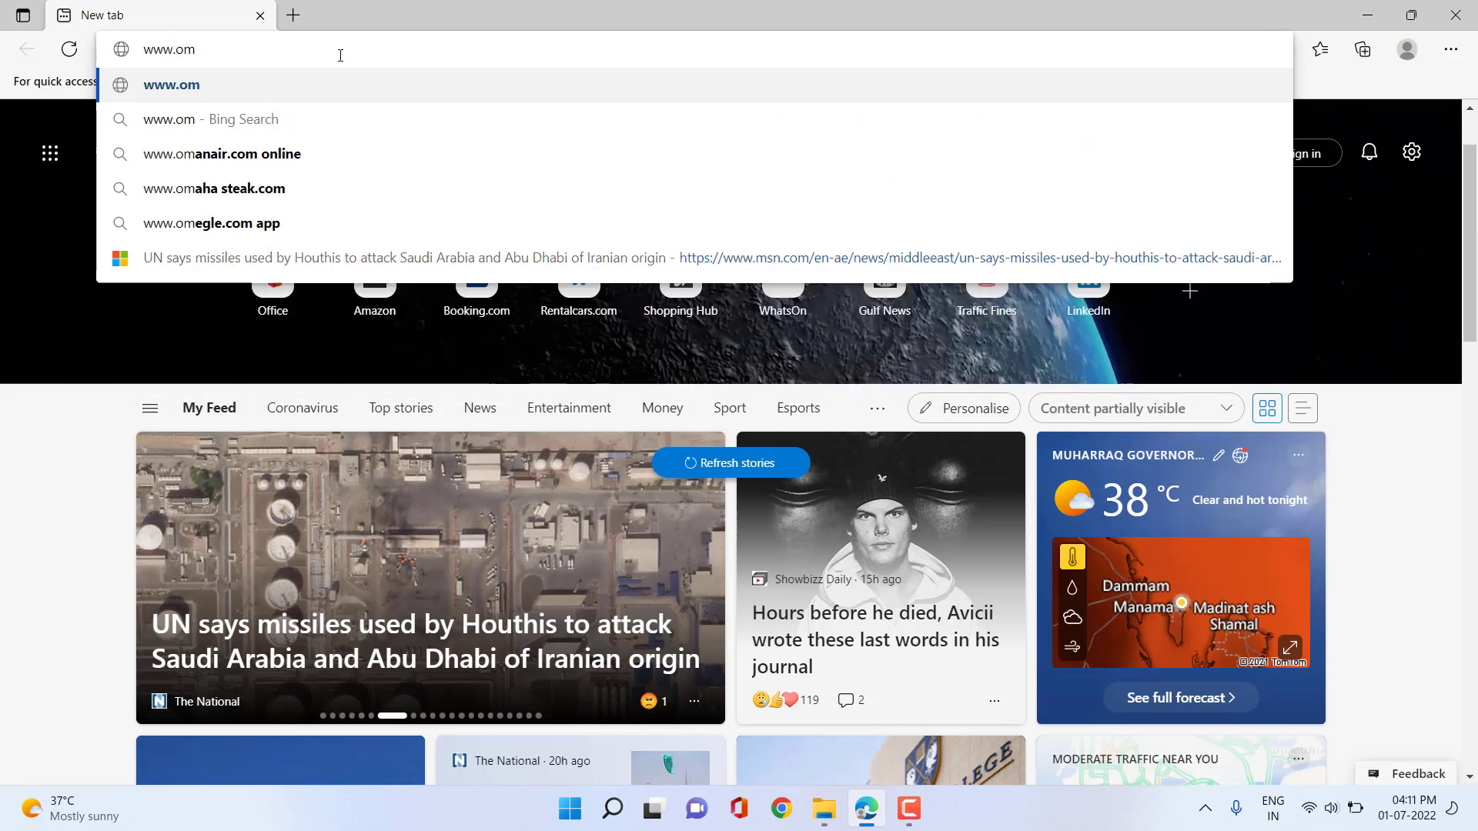
text(icronene)
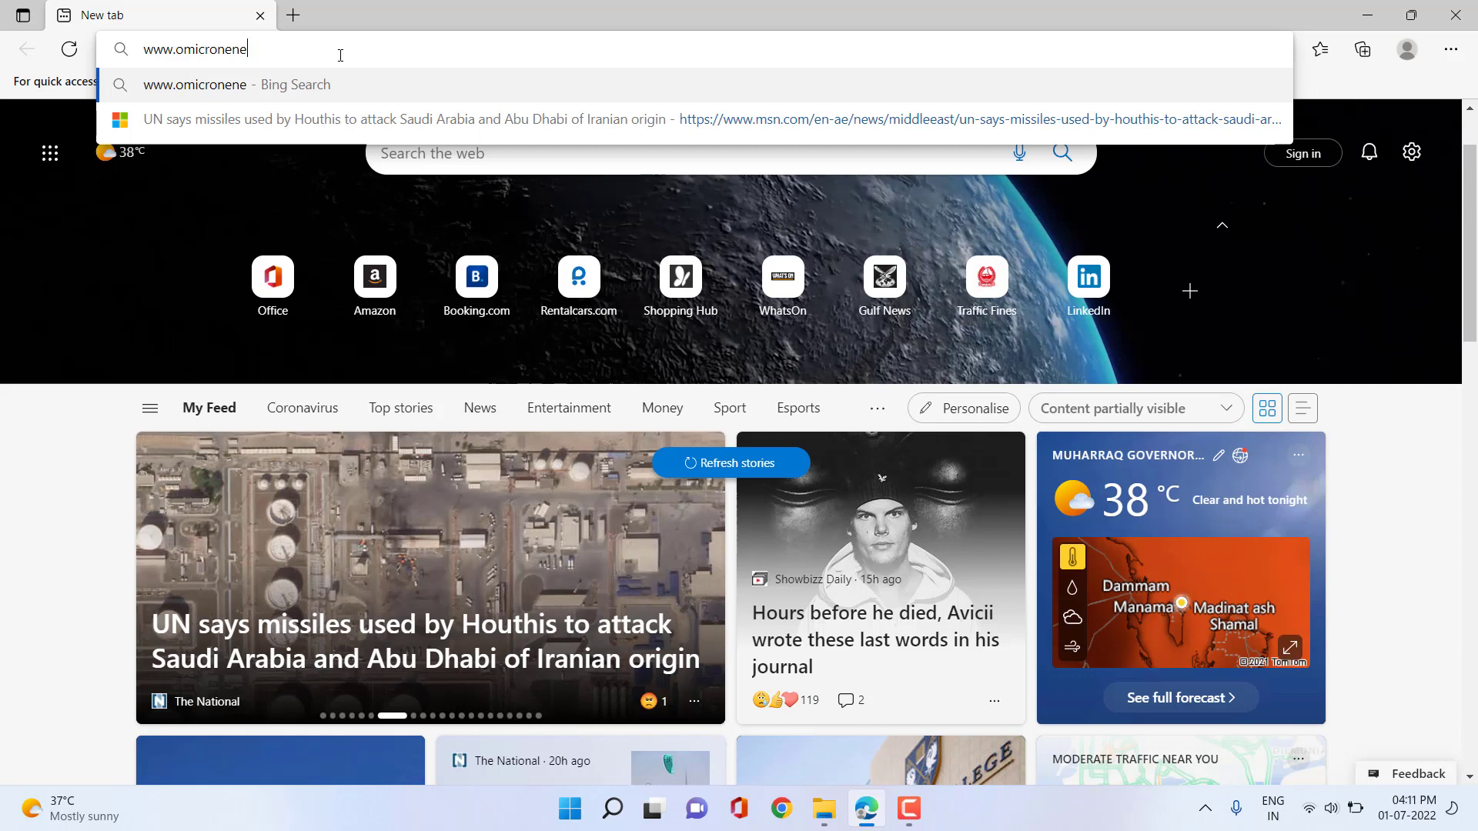
text(rgy.com)
key(Return)
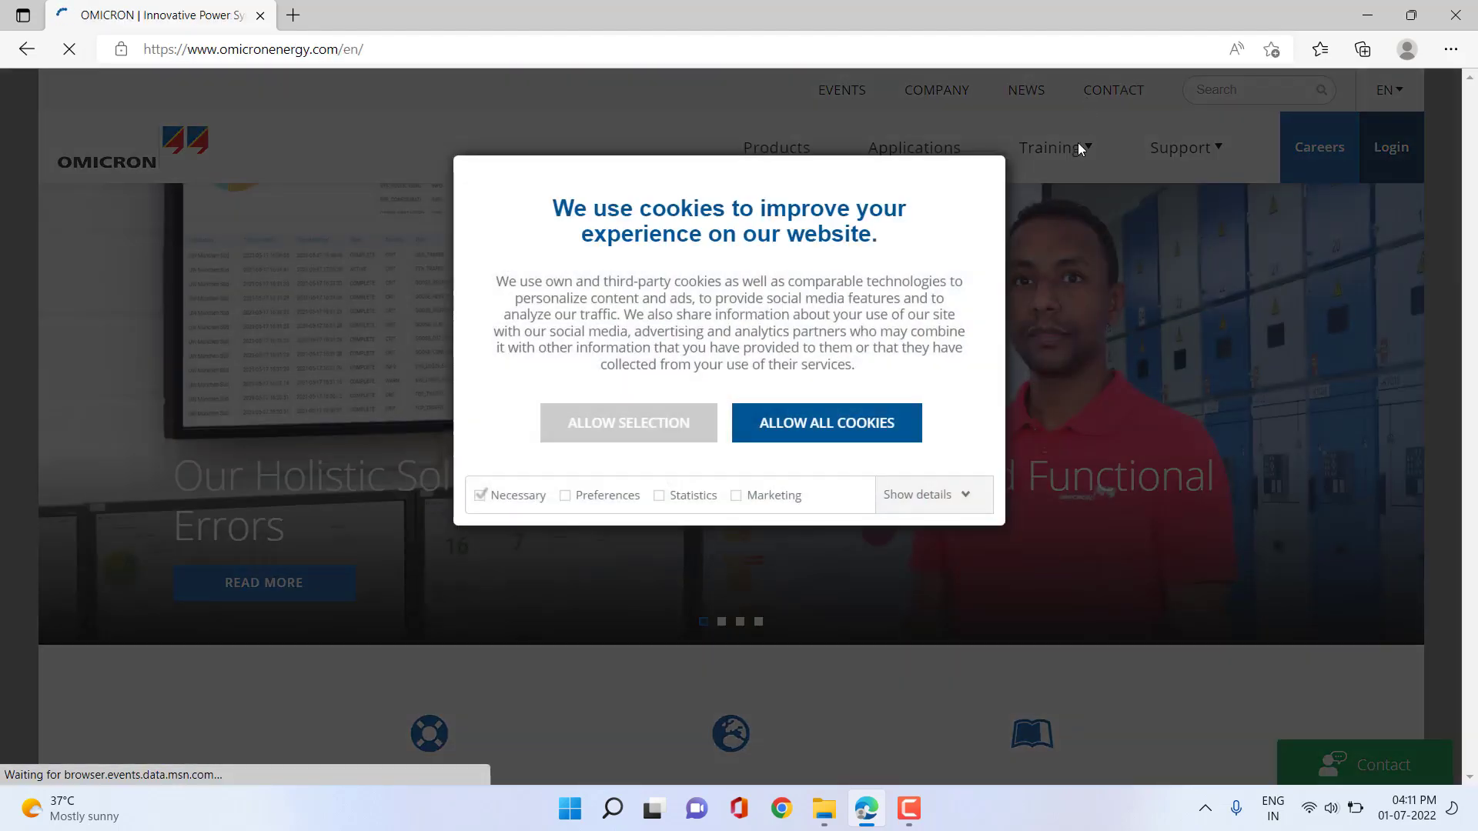
click(797, 431)
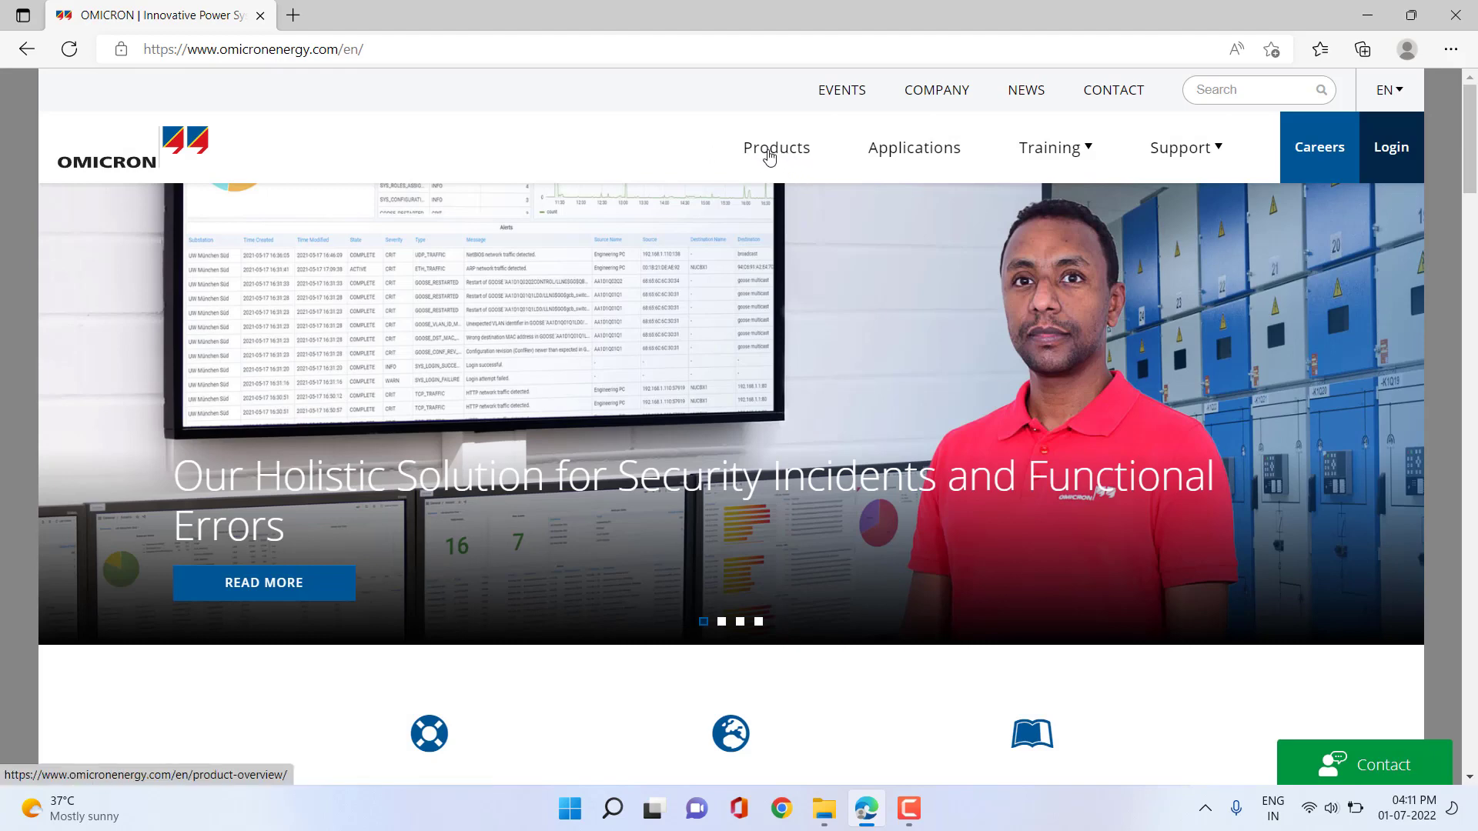
Search the OMICRON product overview for 'IEDScout' and review the CMC 850, IEDScout and MBX1 results.
click(770, 154)
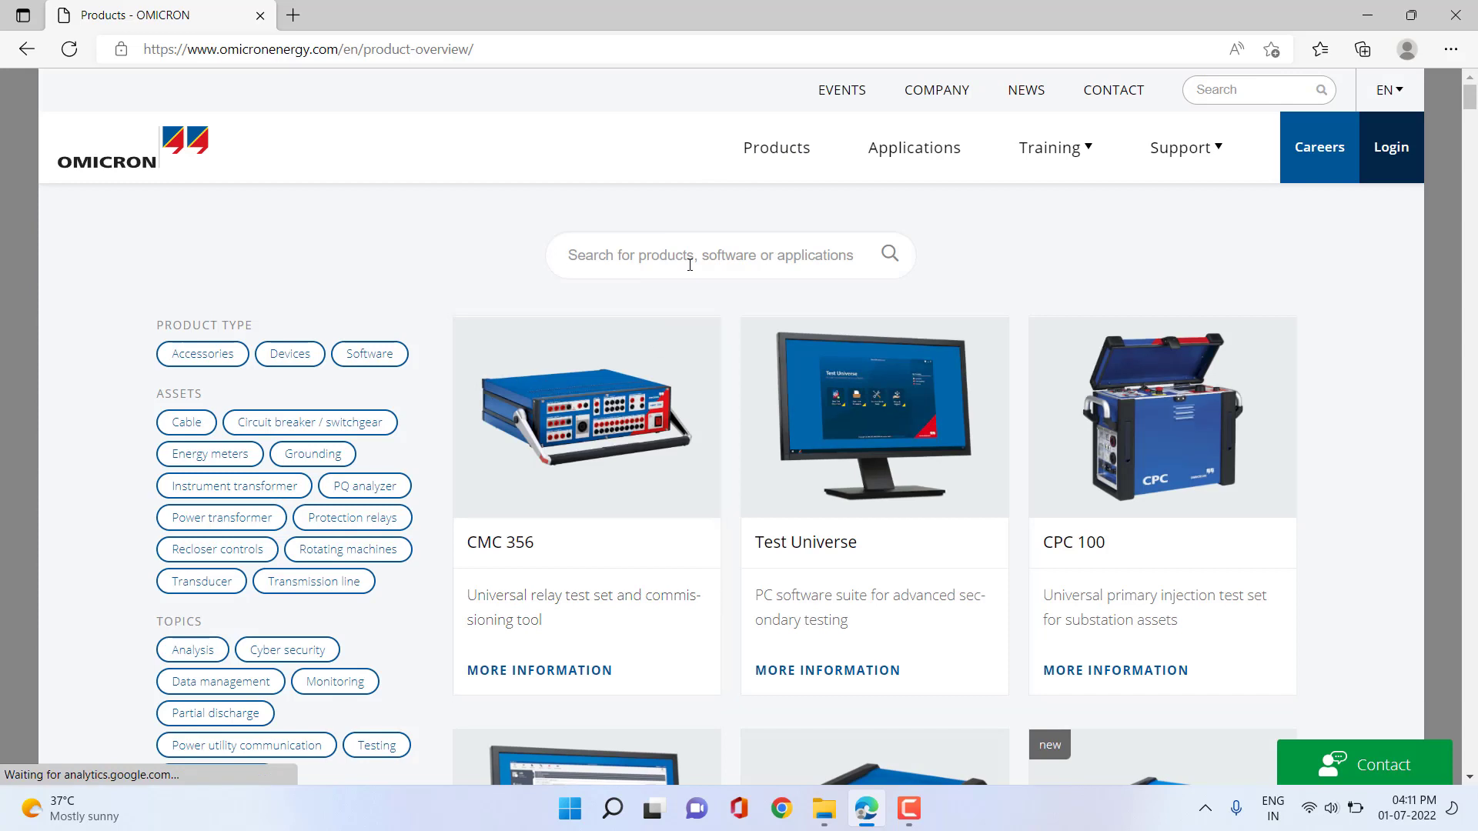
text(IEDS)
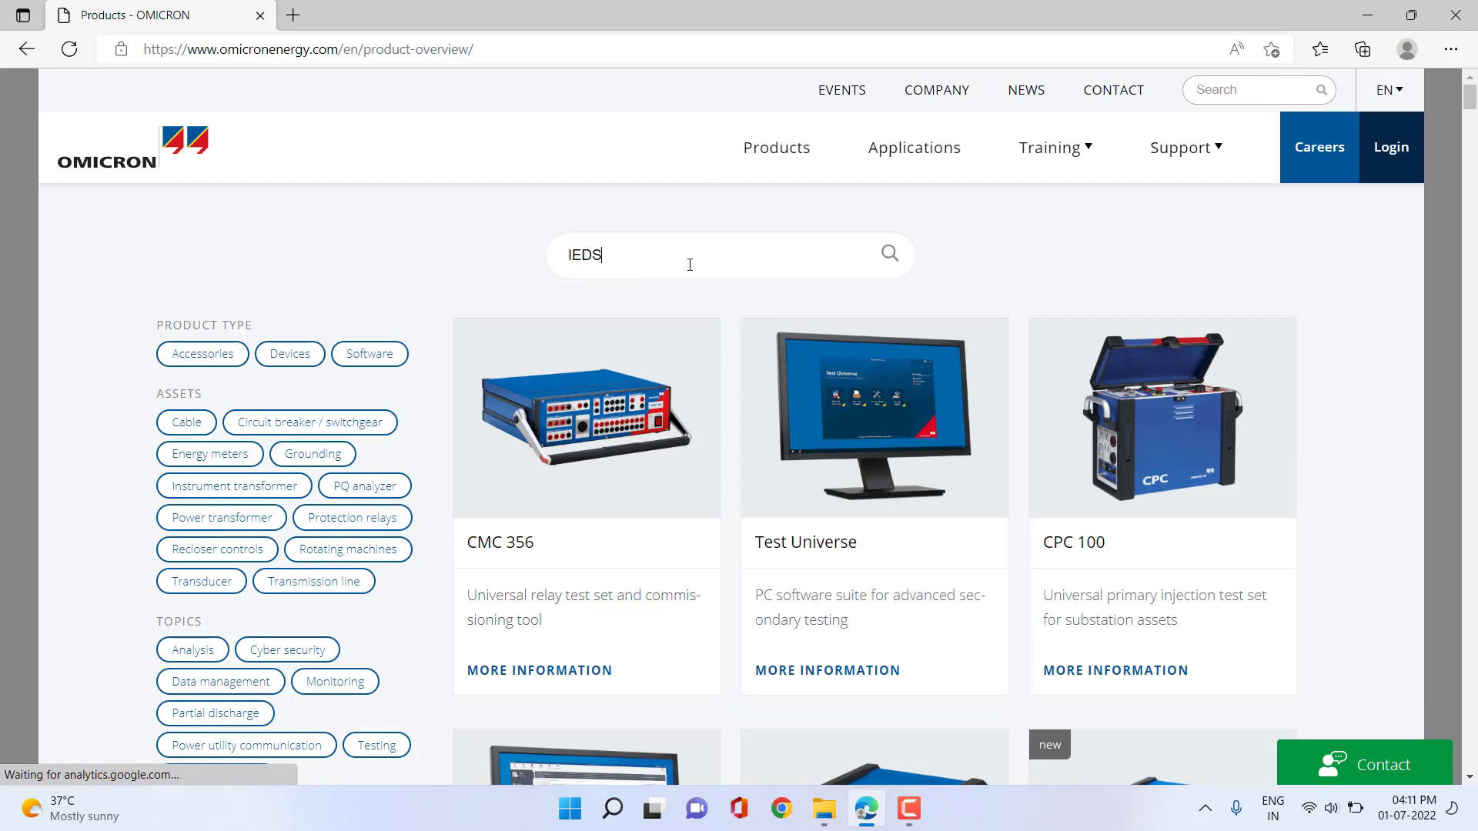
text(cout)
key(Return)
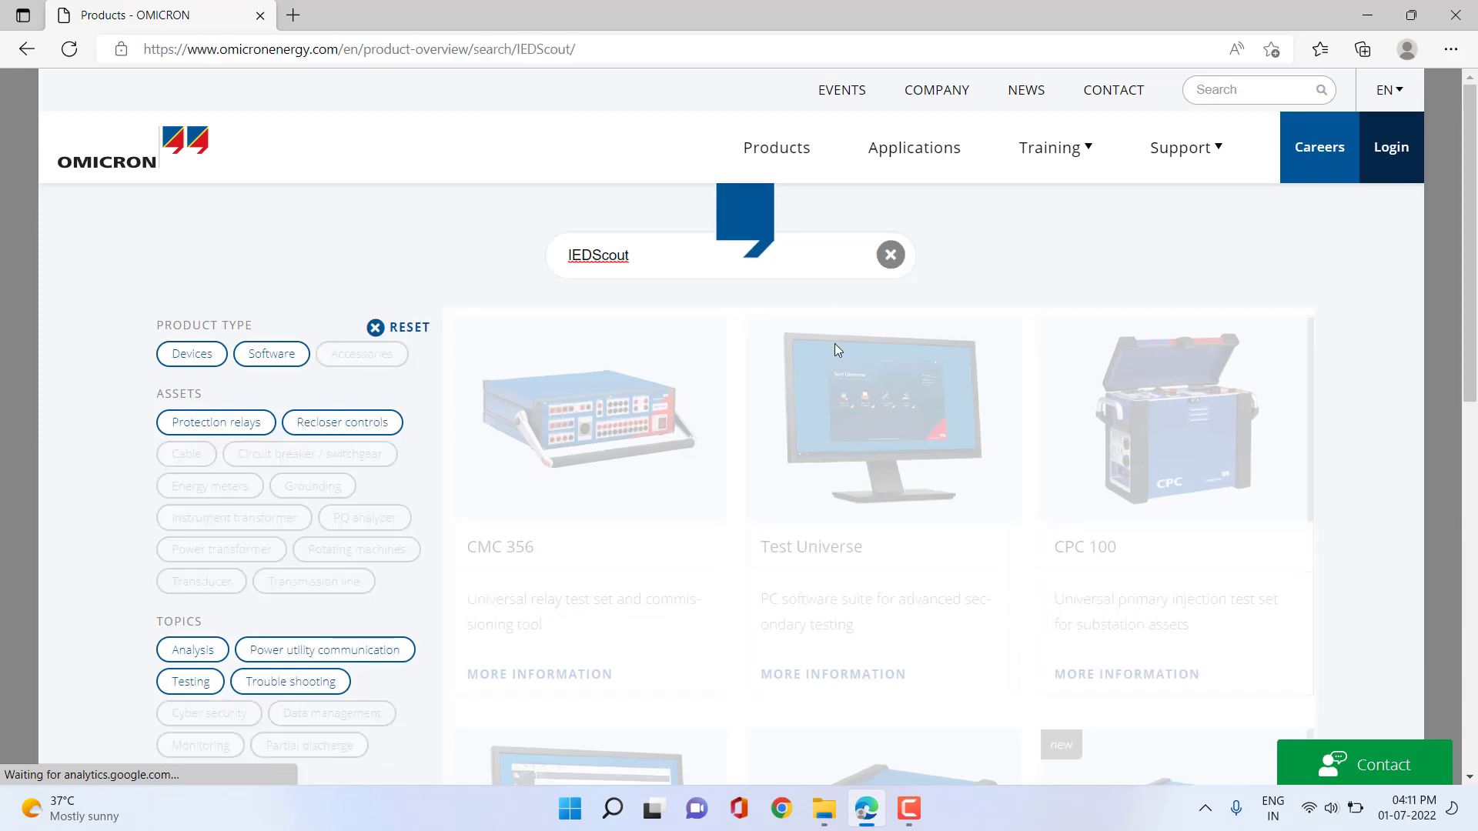
scroll(977, 456, down, 2)
scroll(977, 456, up, 2)
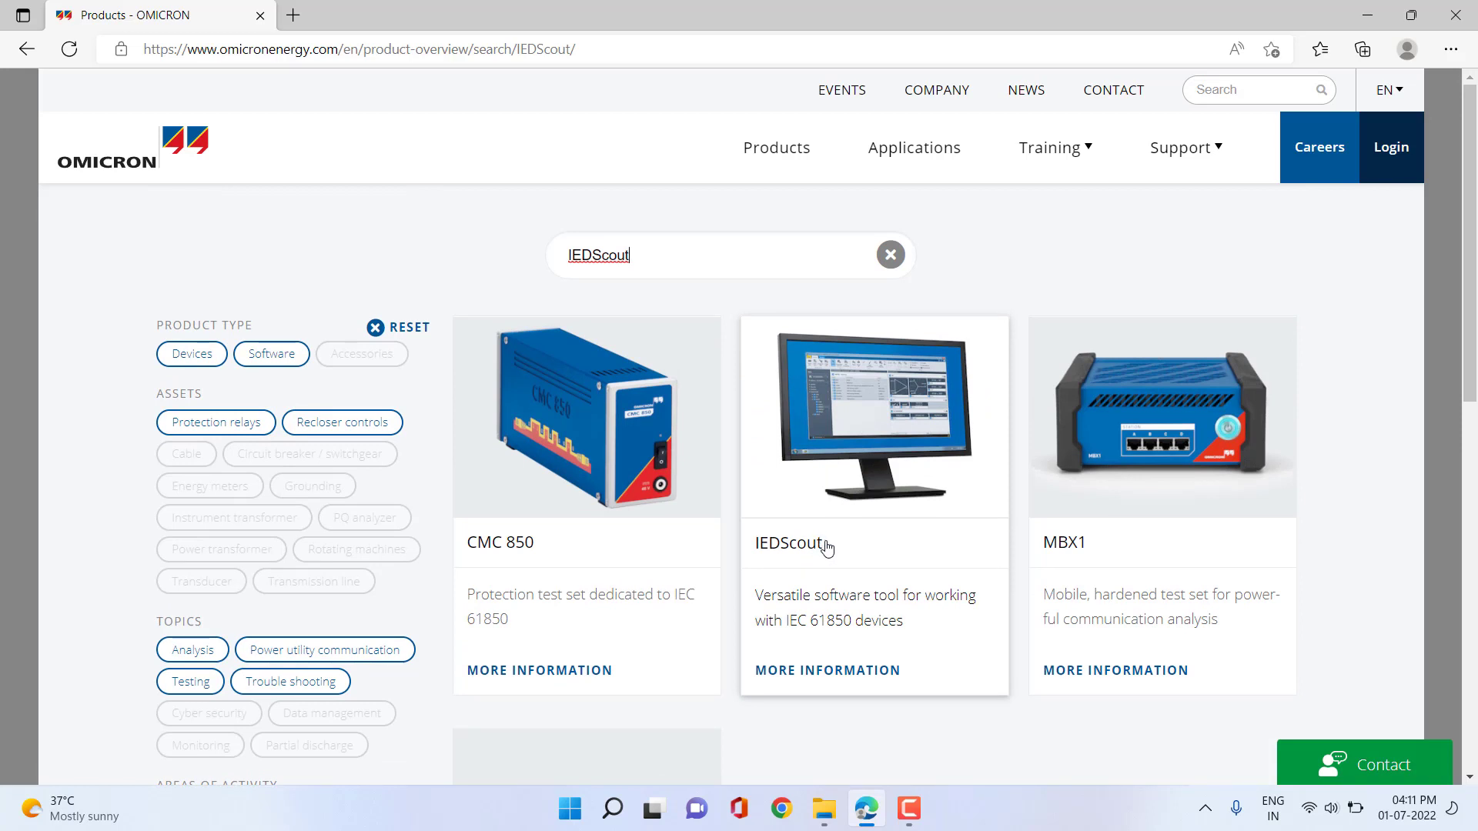
Open the IEDScout product page and scroll down to its 30-day trial Download form.
click(826, 547)
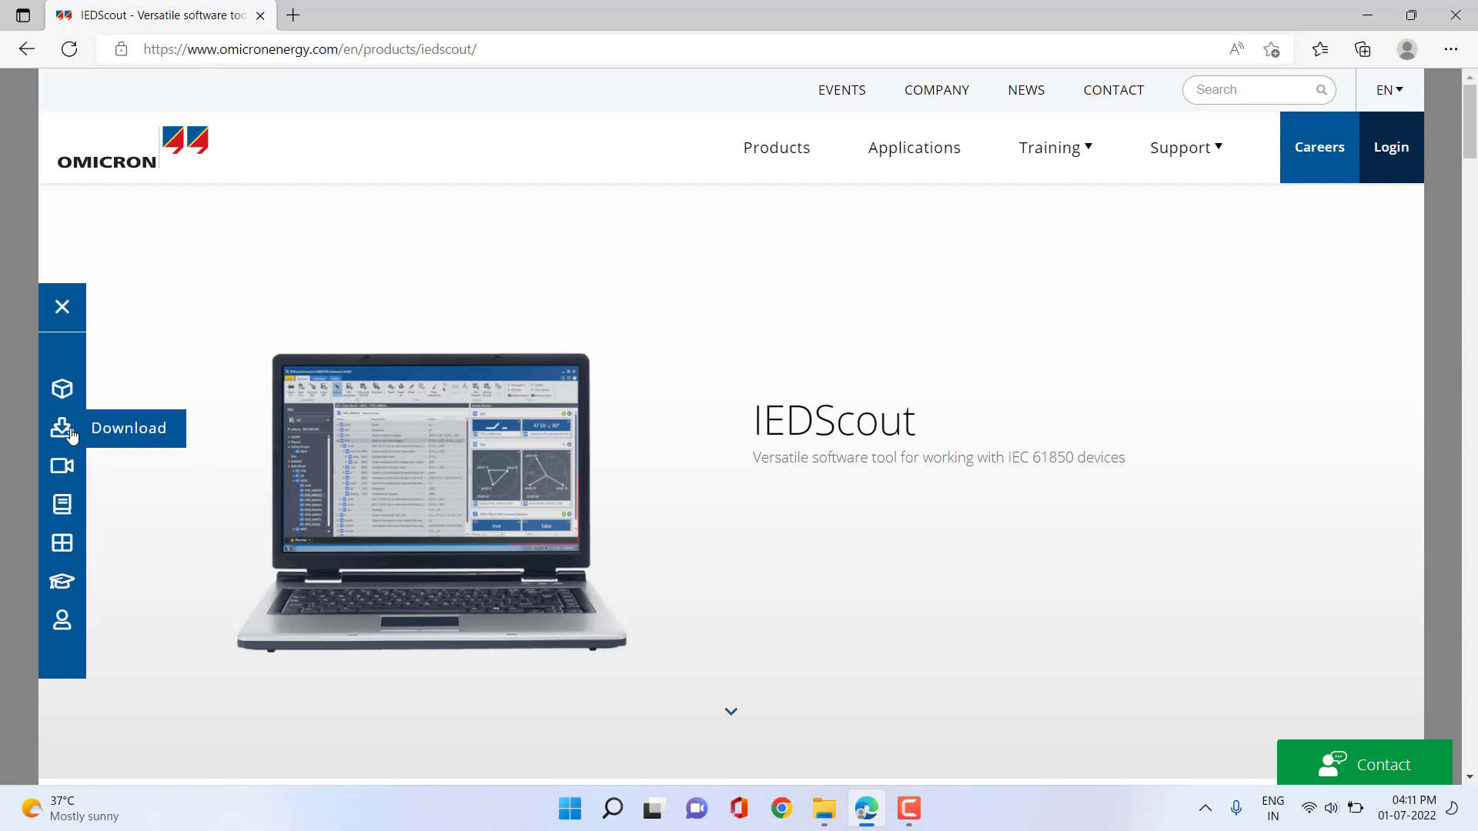
scroll(957, 545, down, 10)
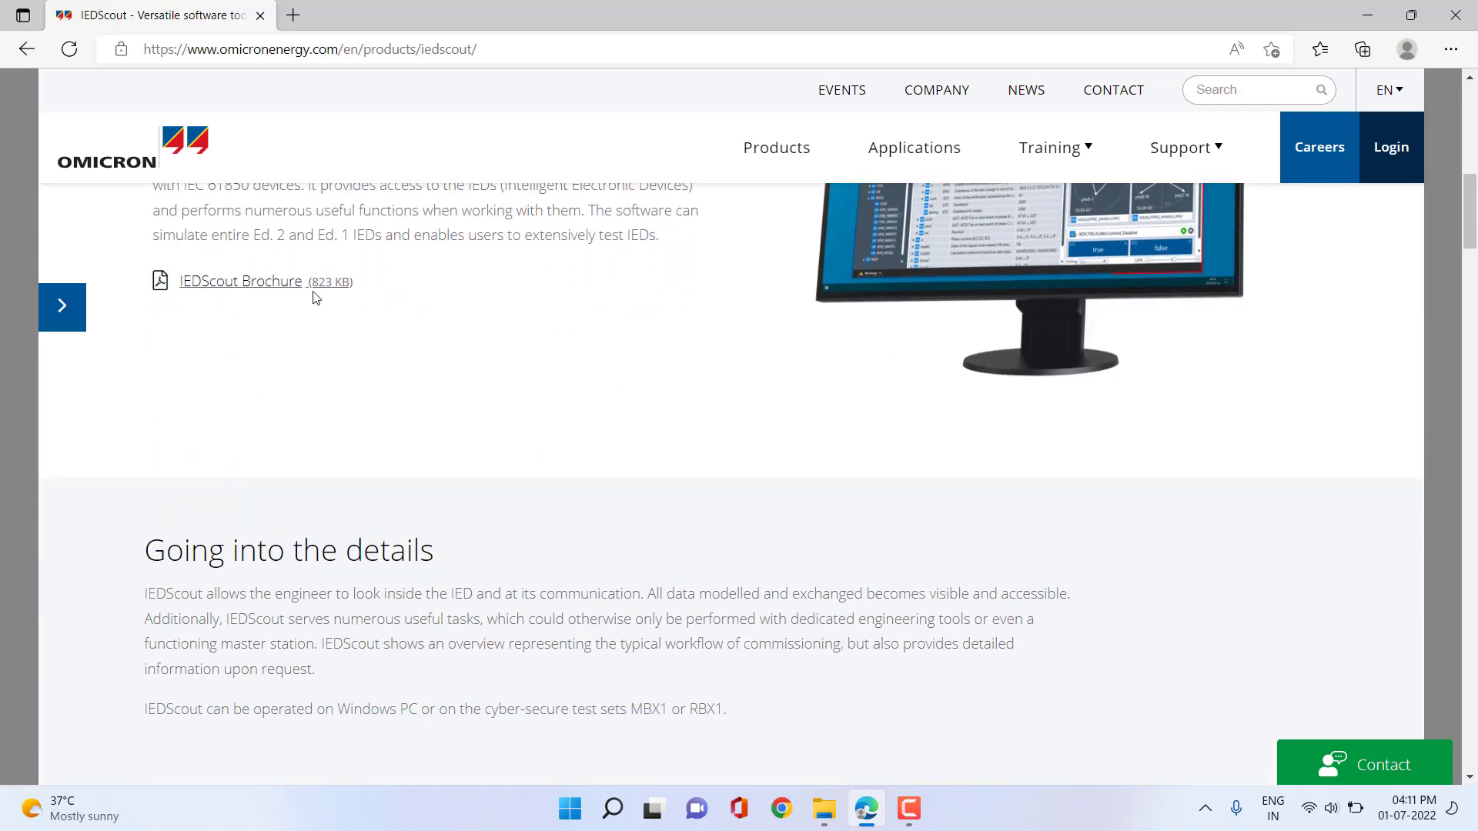
scroll(389, 394, up, 1)
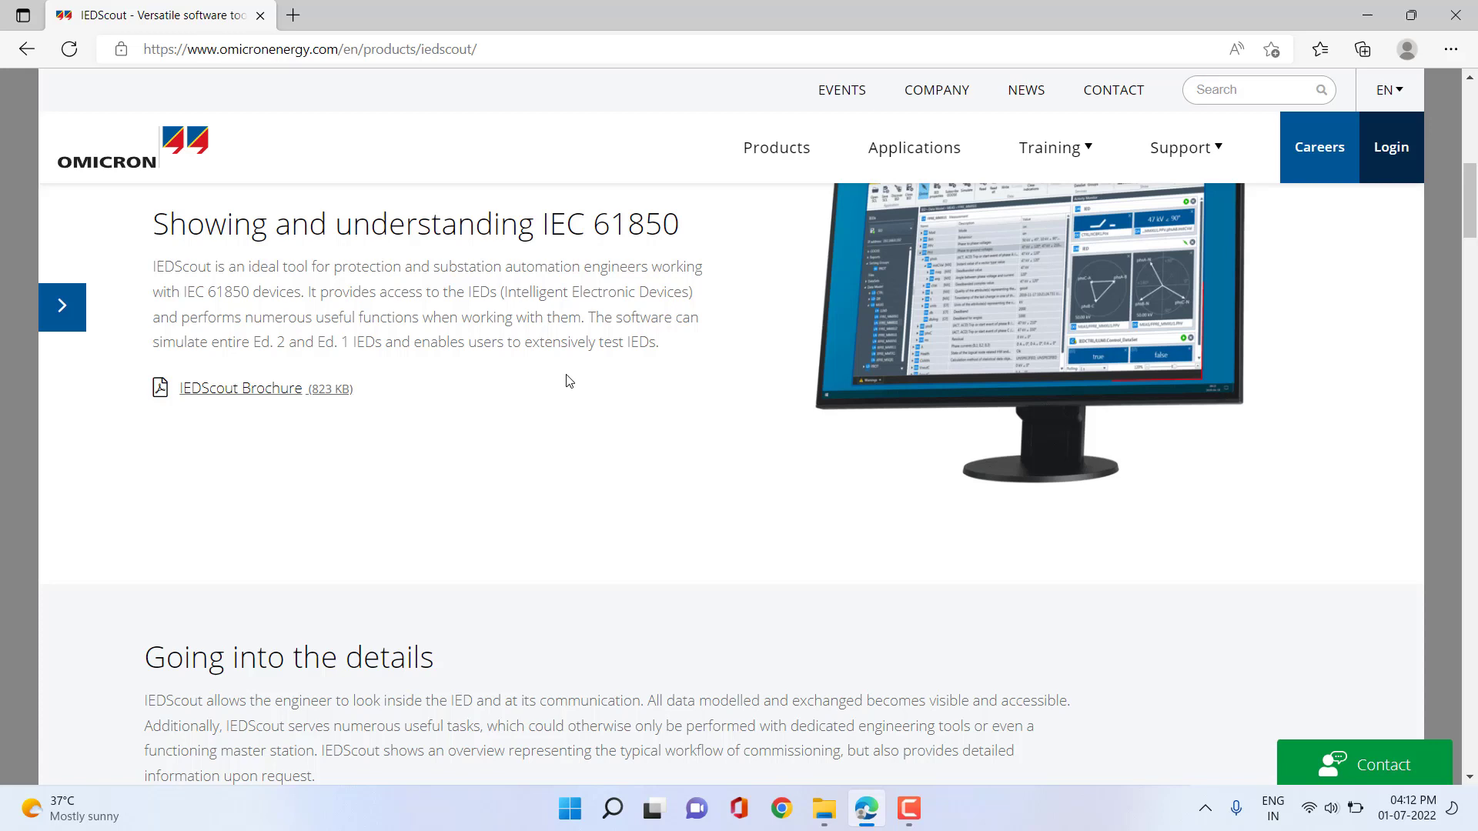
scroll(659, 426, down, 4)
scroll(662, 426, down, 10)
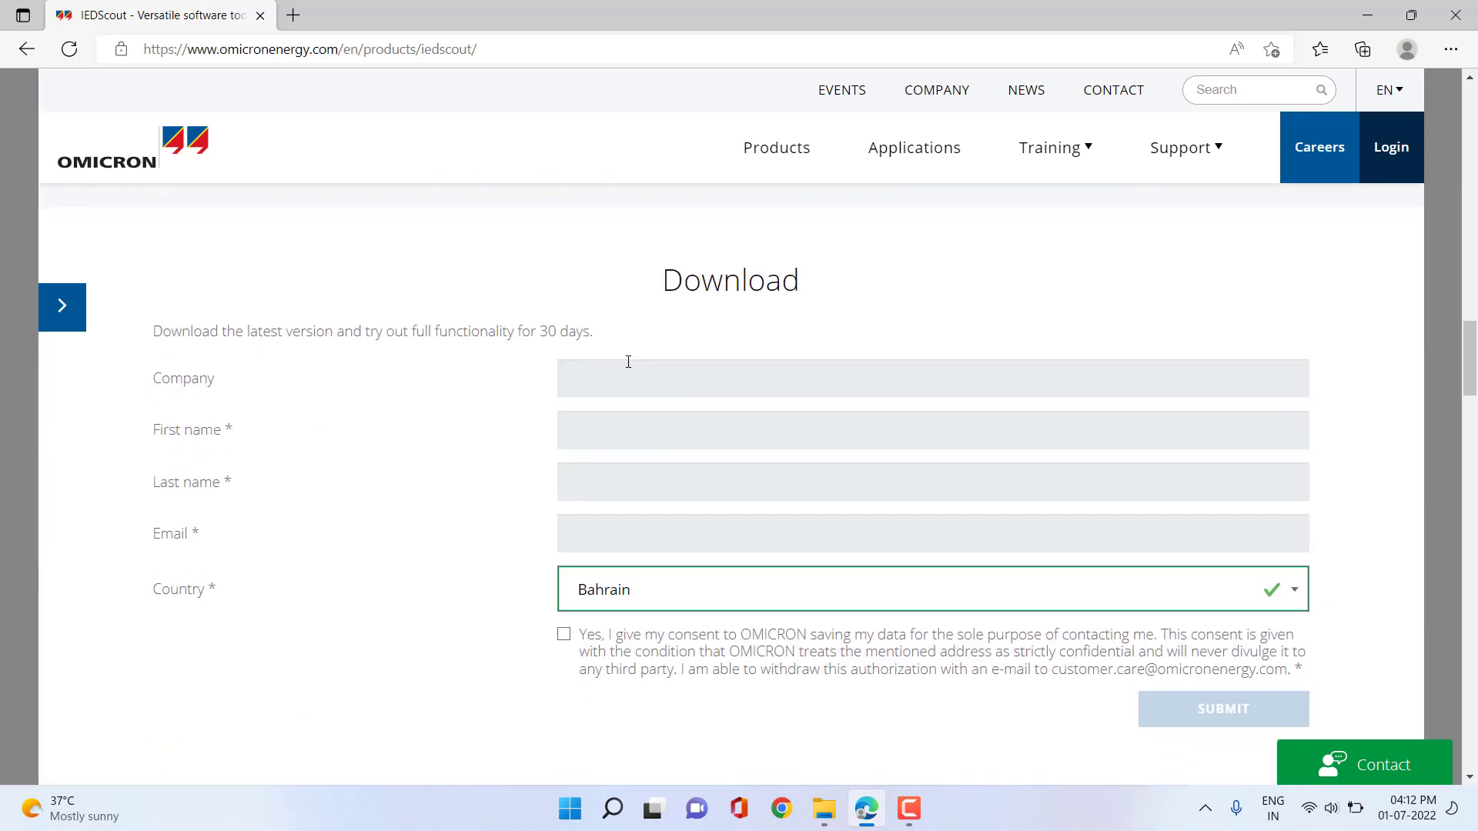
Fill in company 'OMICRONelectronics Middle East' and the contact's first and last names.
click(637, 381)
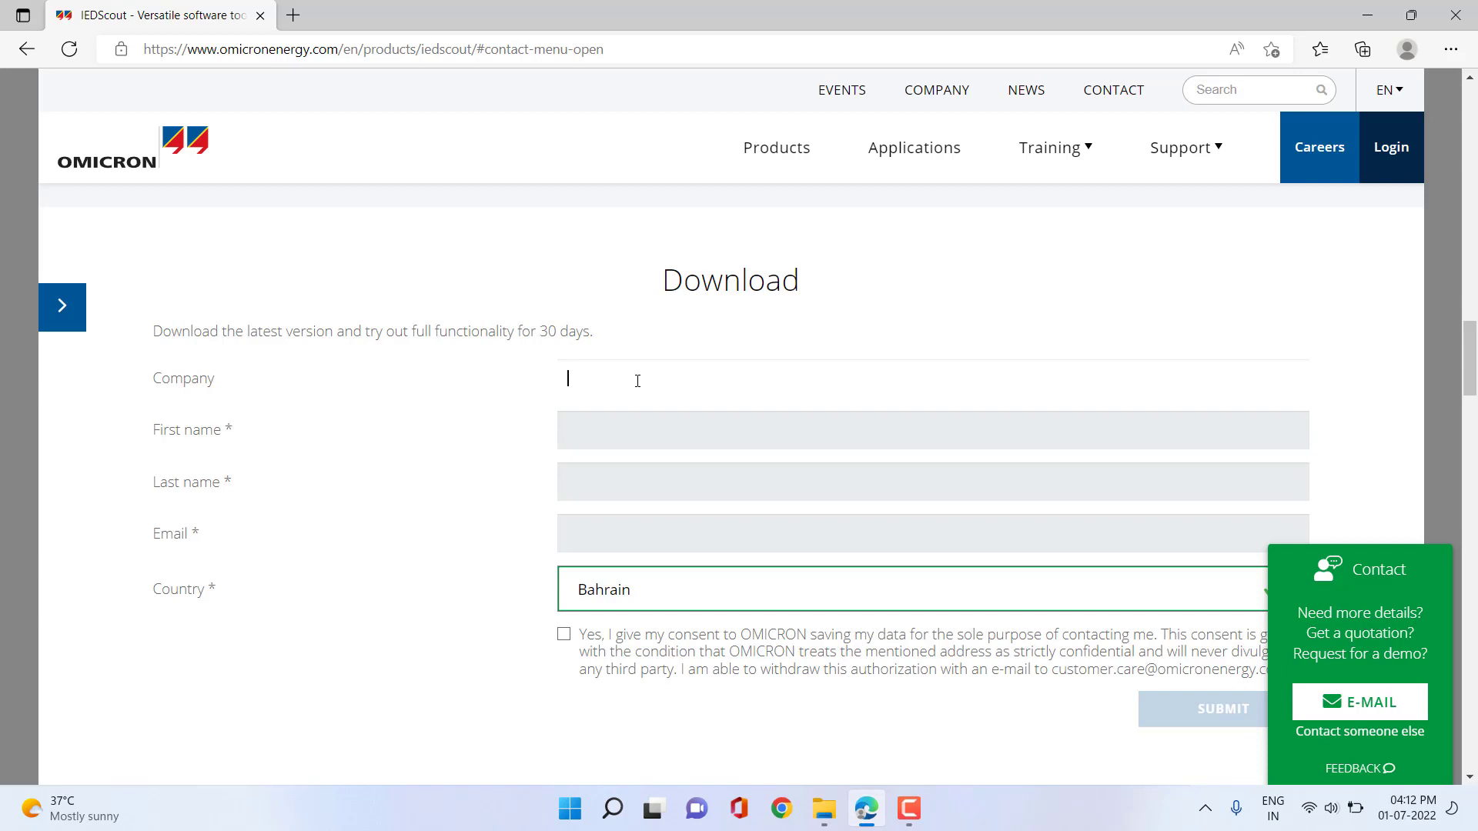
text(OMICRON)
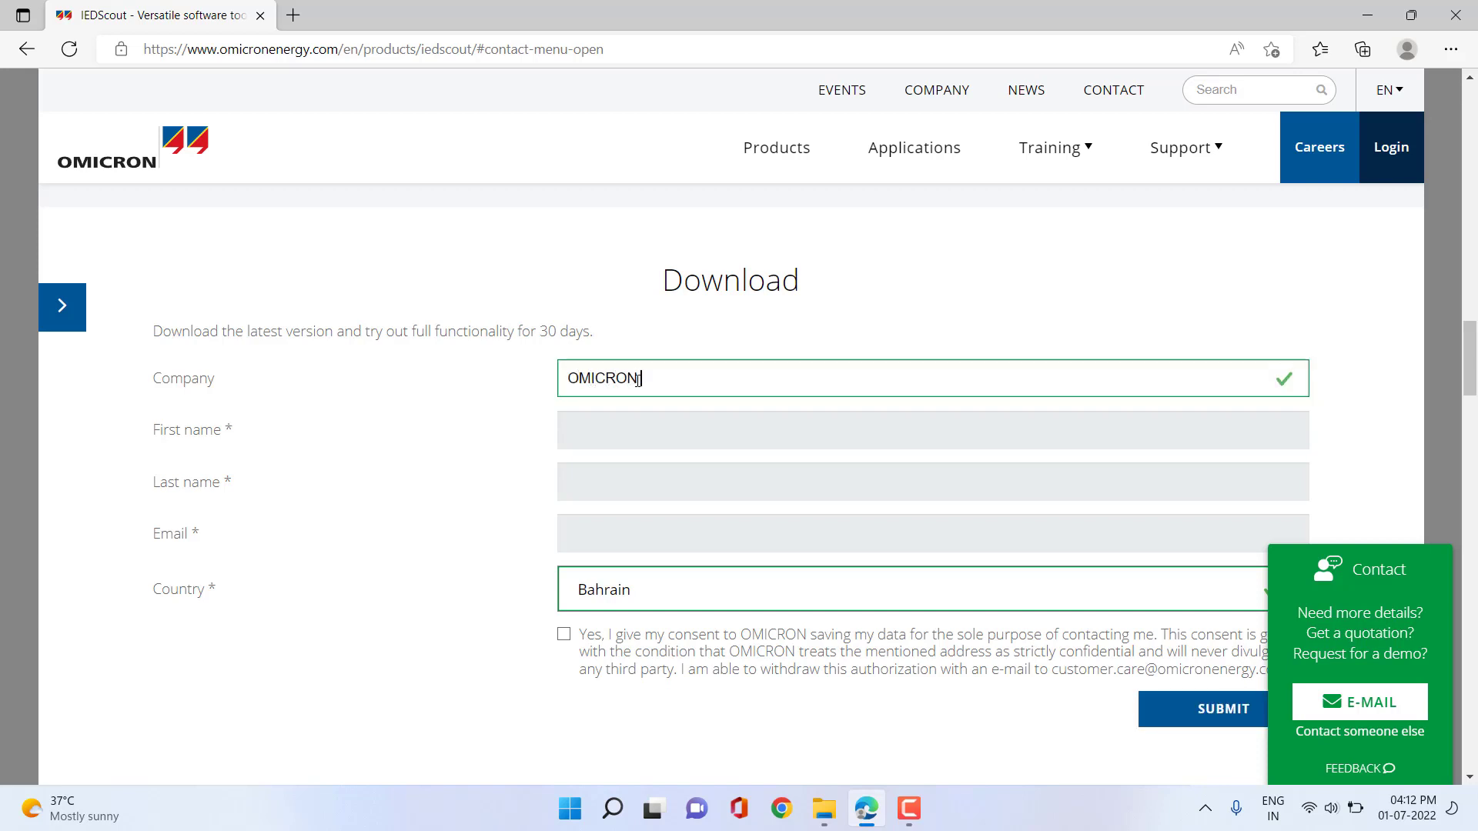
text(electronics Middle East)
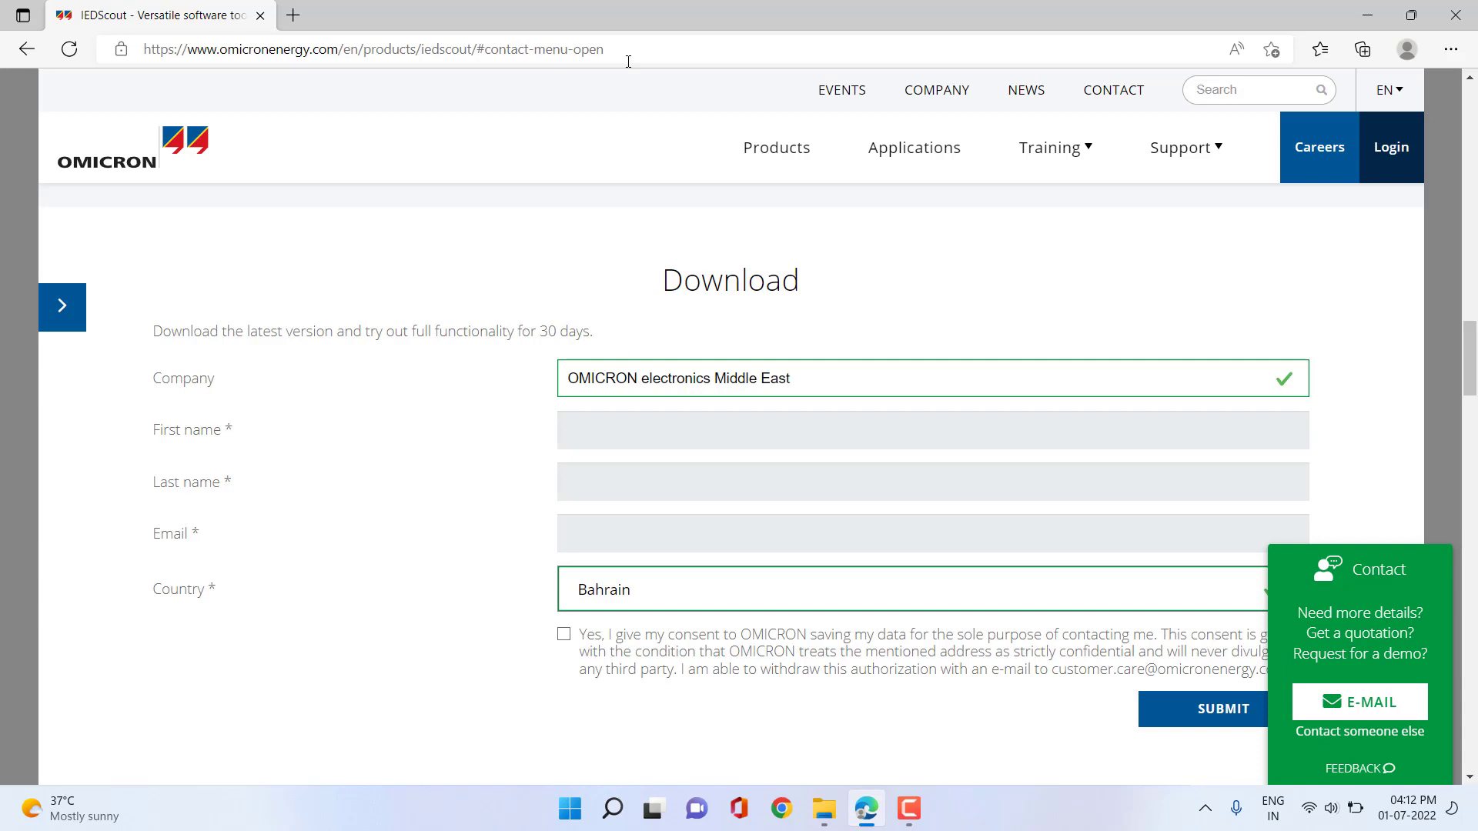
click(772, 429)
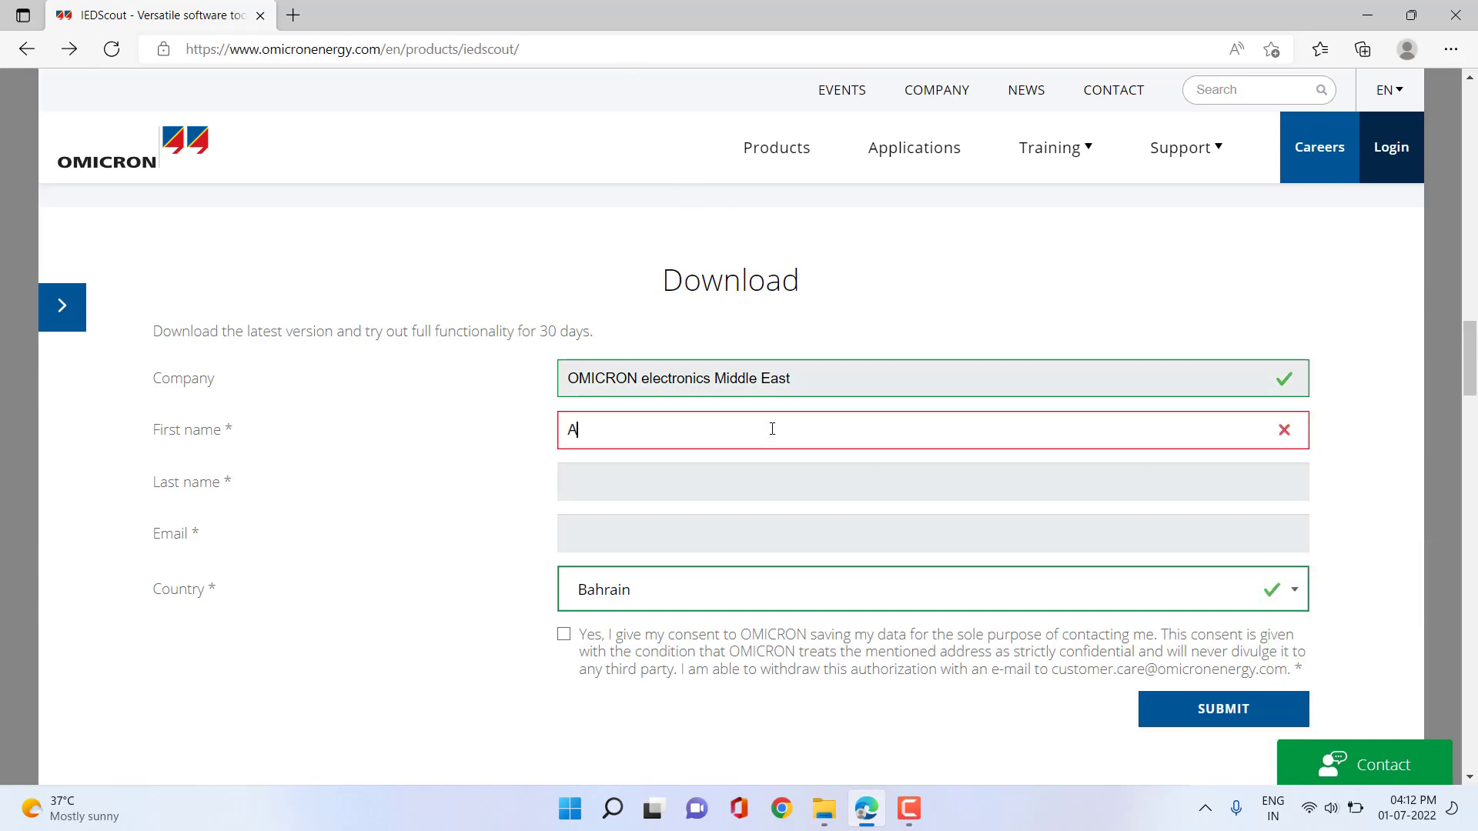
key(Tab)
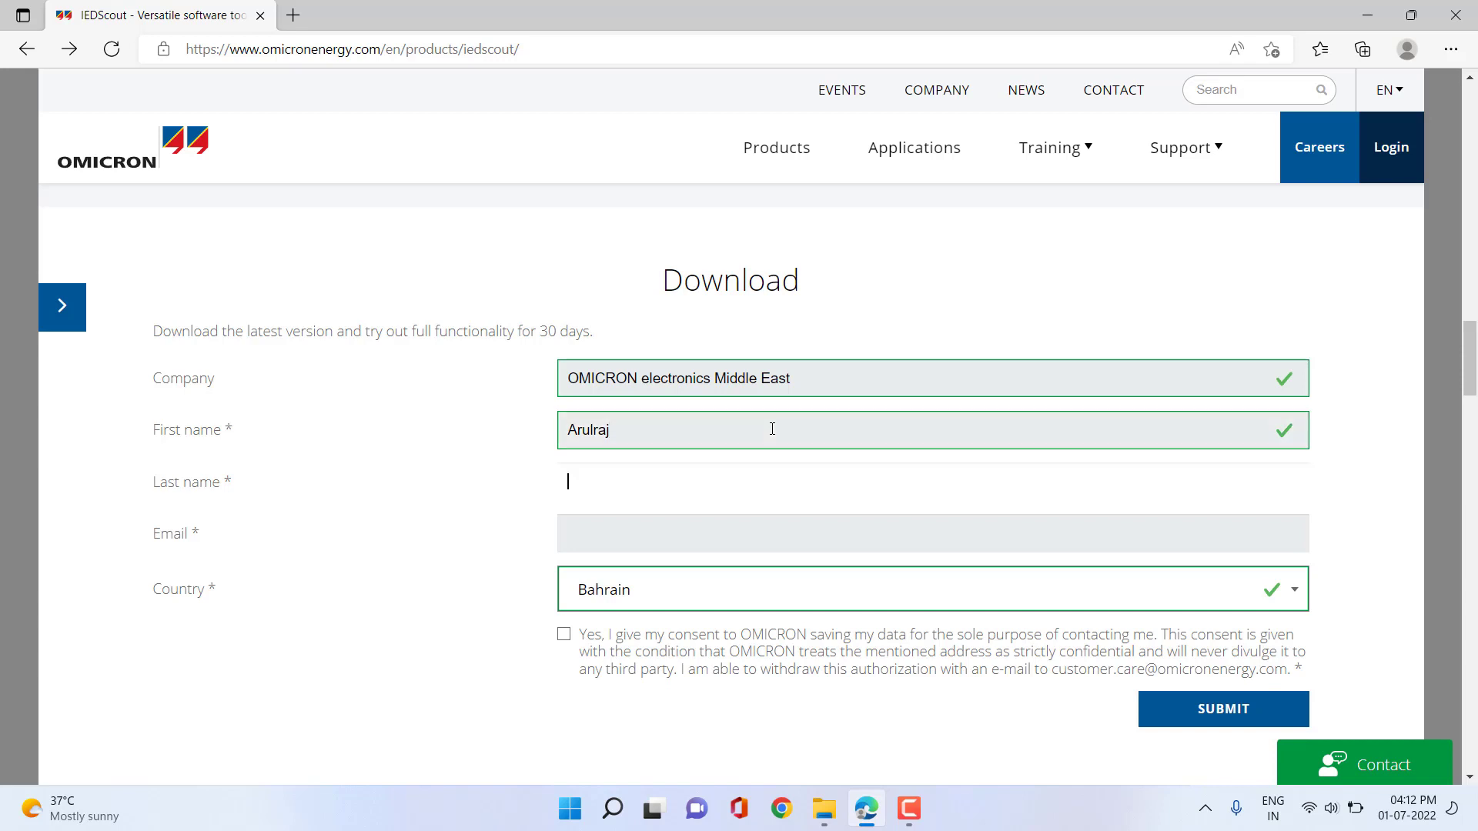
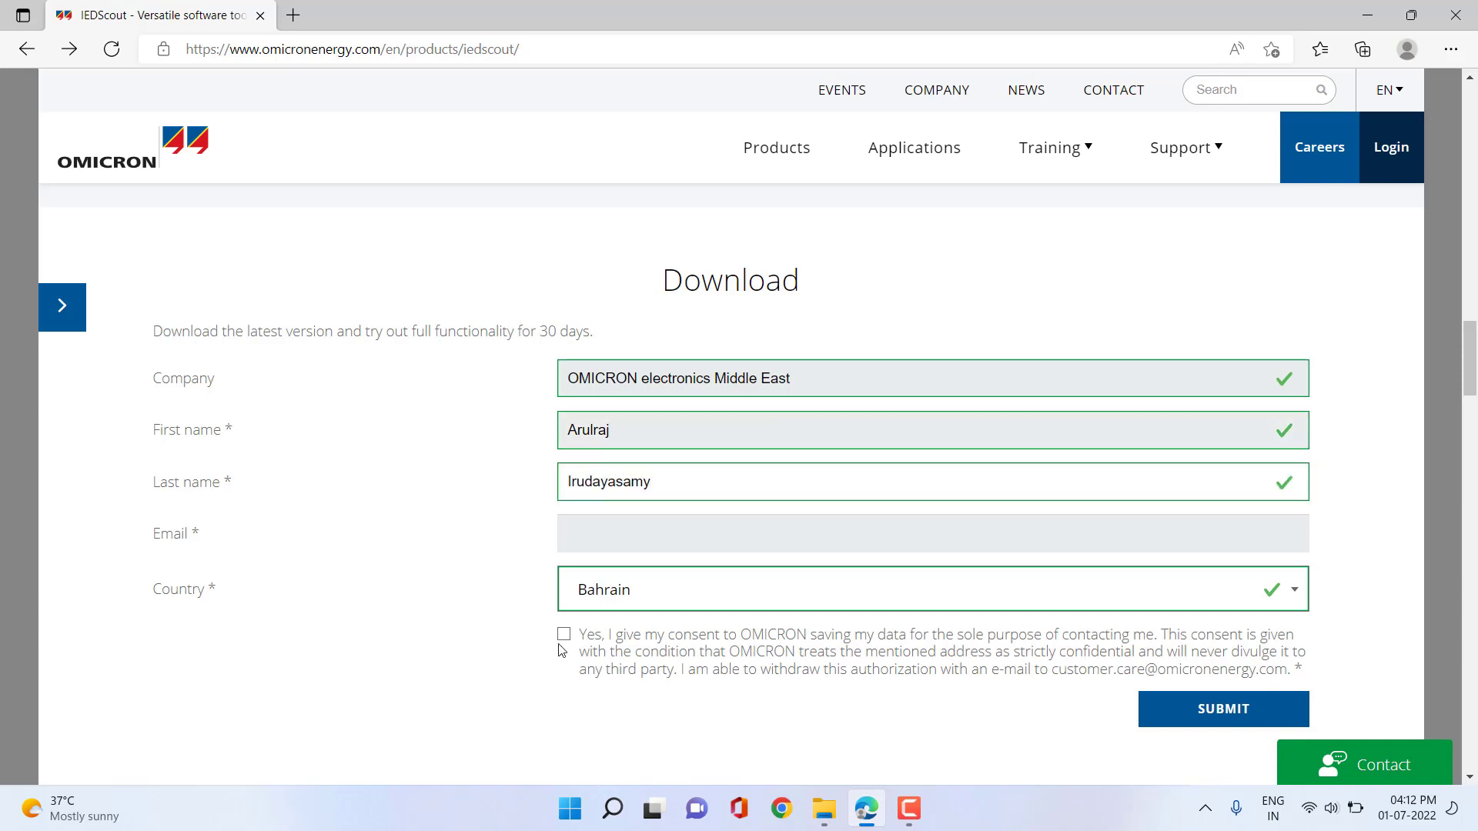
Enter the contact's e-mail address and tick the data consent checkbox.
click(649, 531)
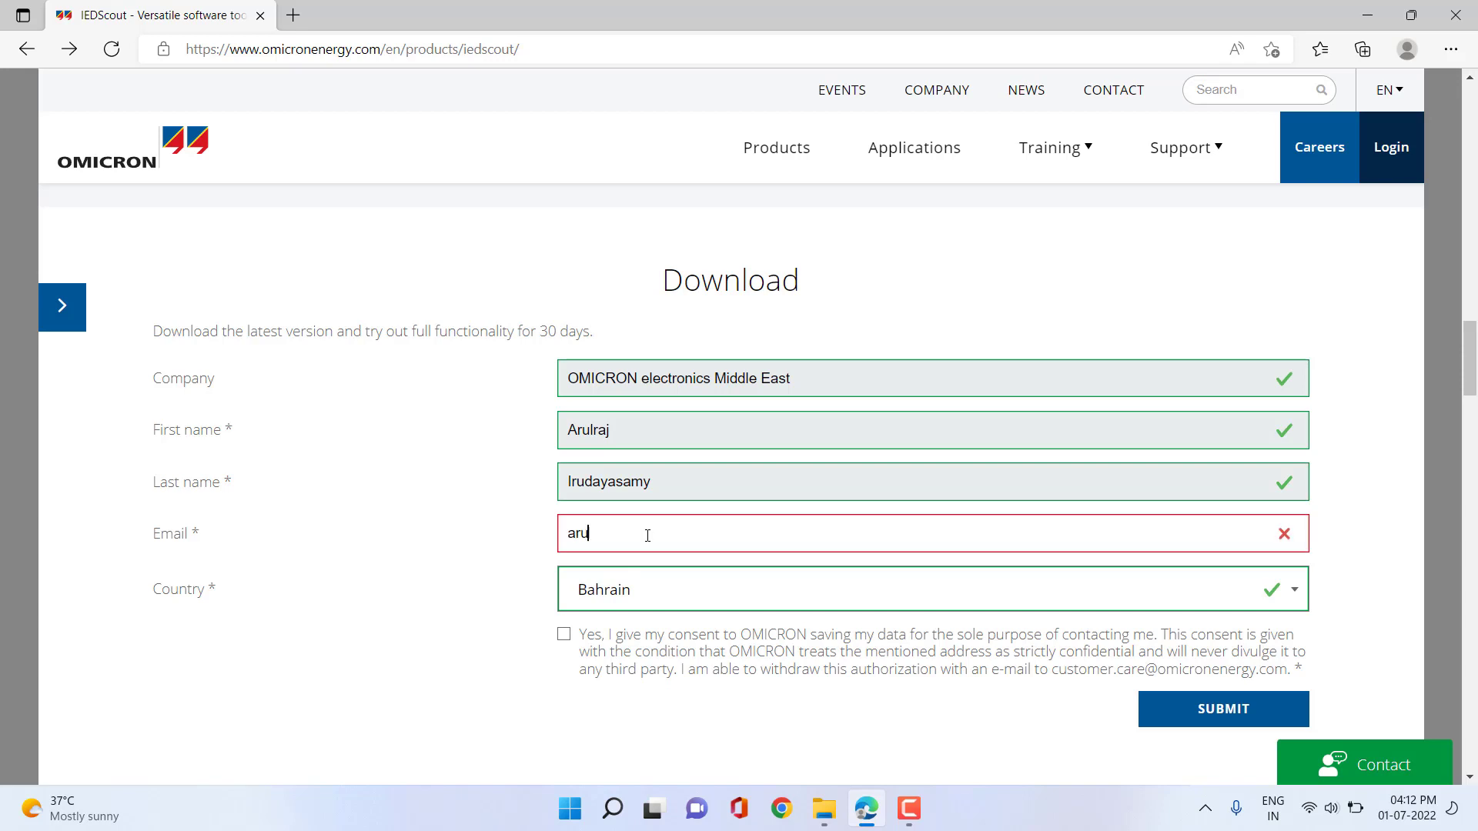
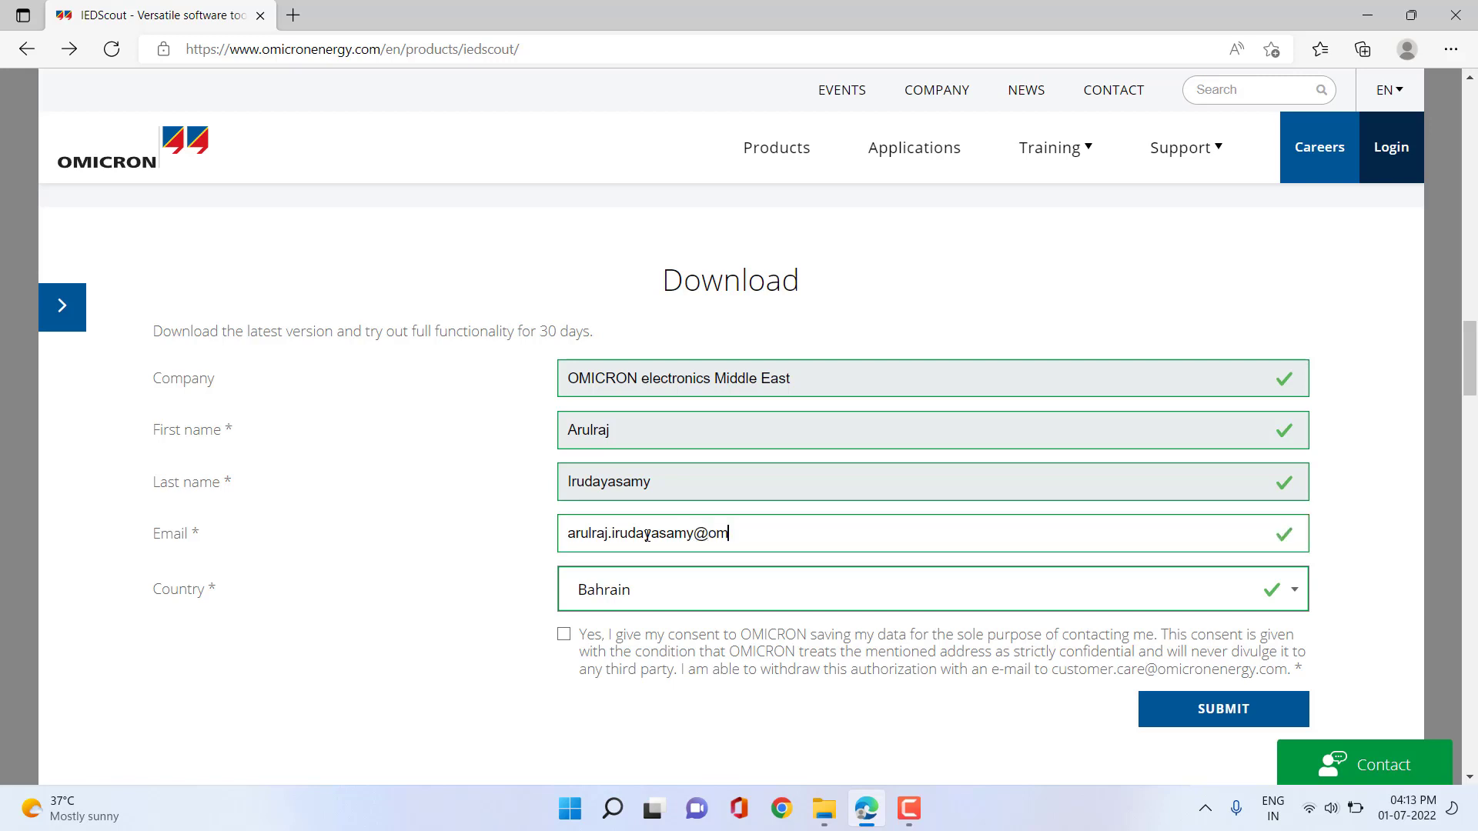
click(563, 635)
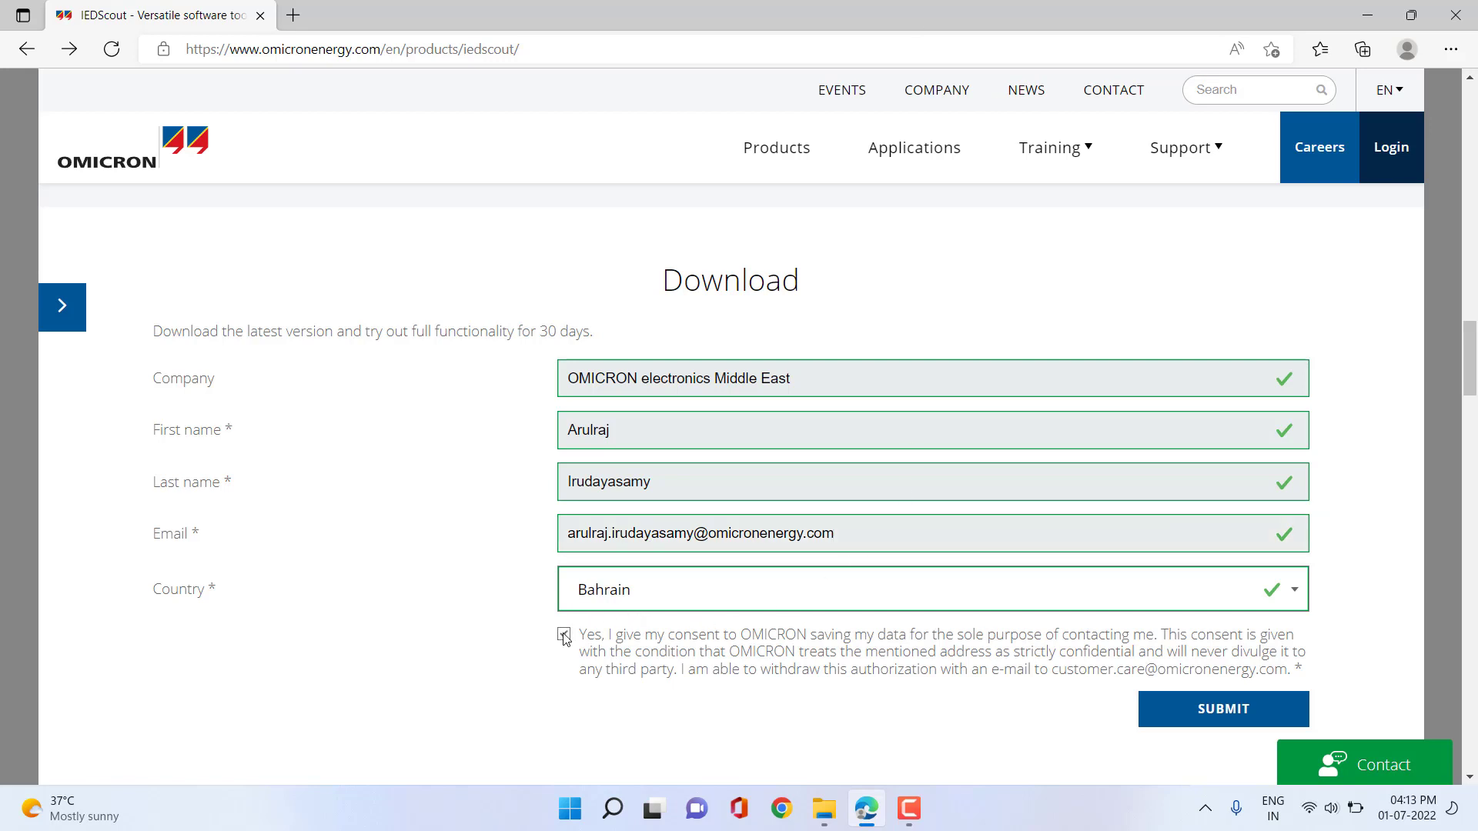
scroll(867, 614, down, 1)
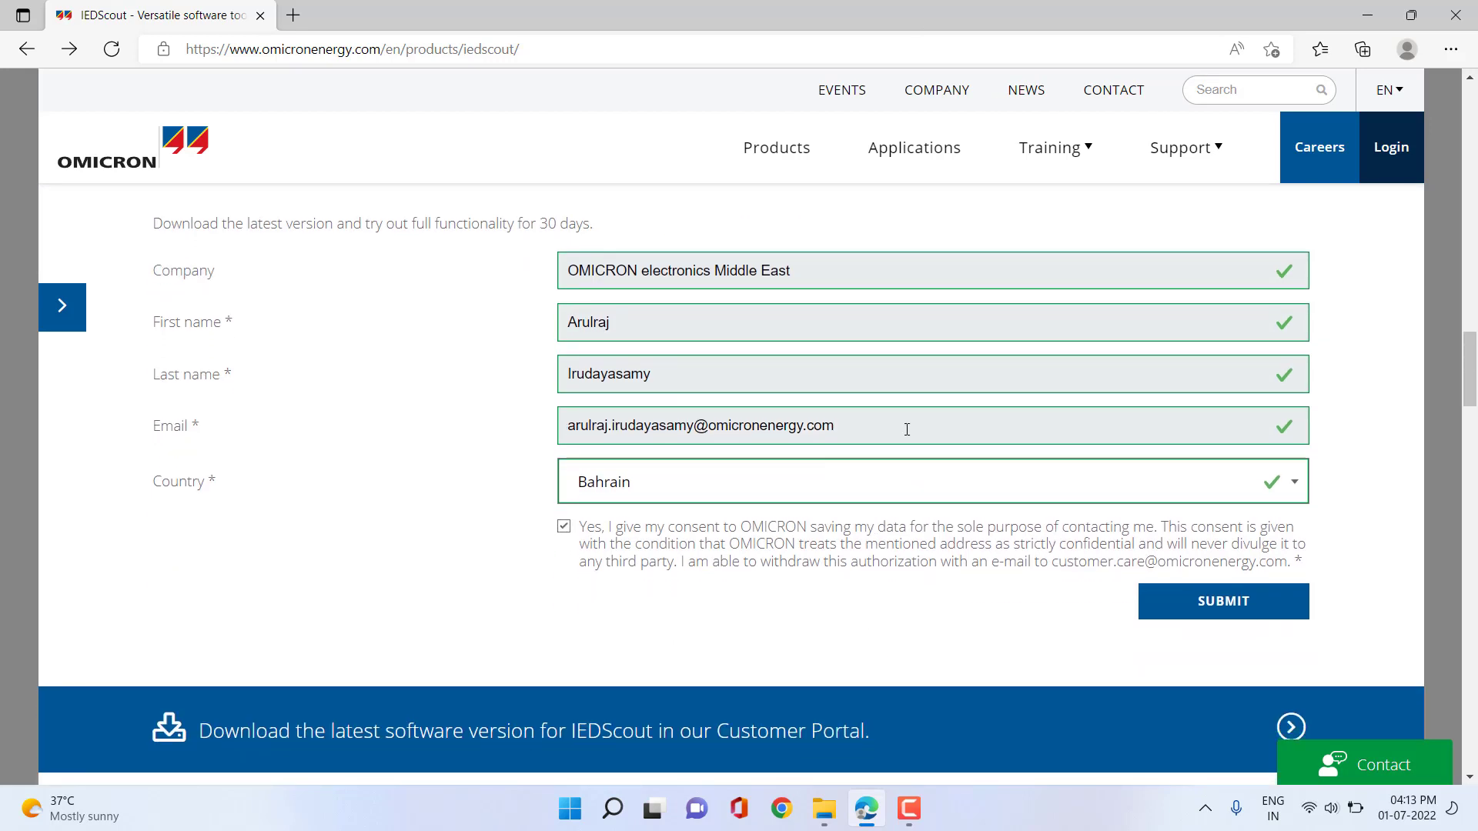
Submit the form and start downloading the IEDSCOUT 5.11 X 64 installer.
click(1211, 611)
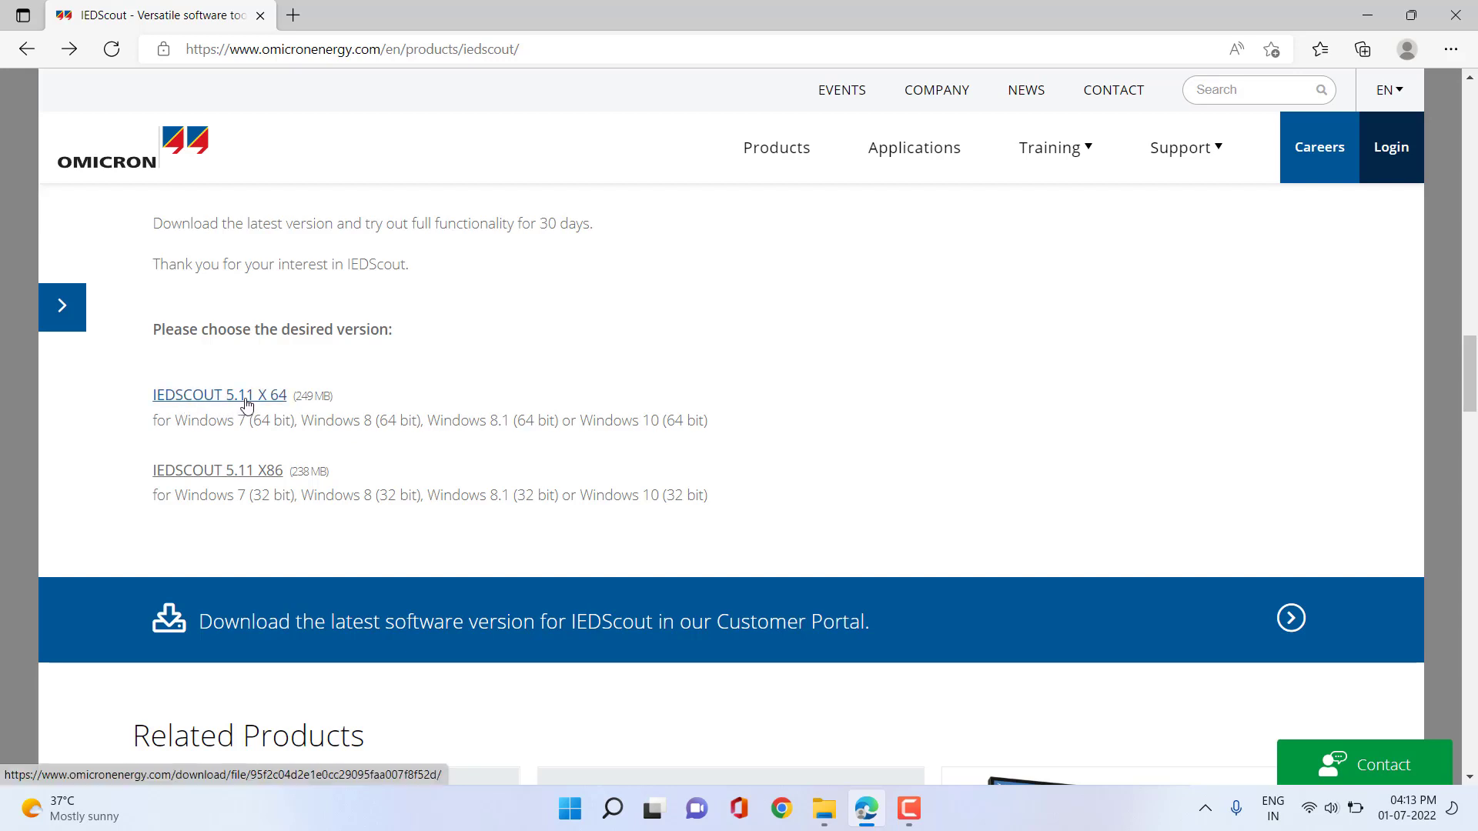
click(246, 401)
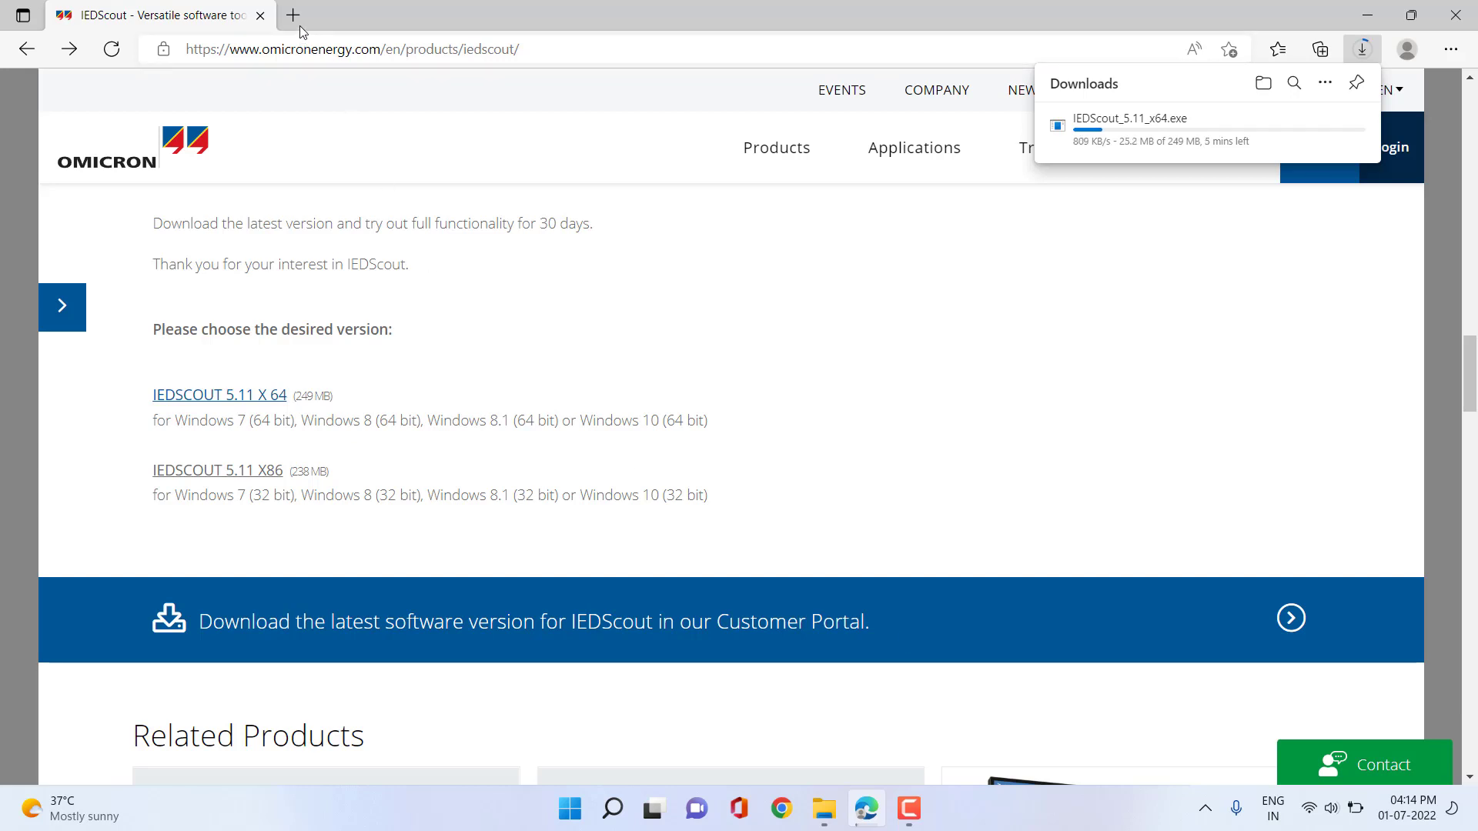
Log in to the OMICRON Customer Portal with the account e-mail and password.
click(1389, 153)
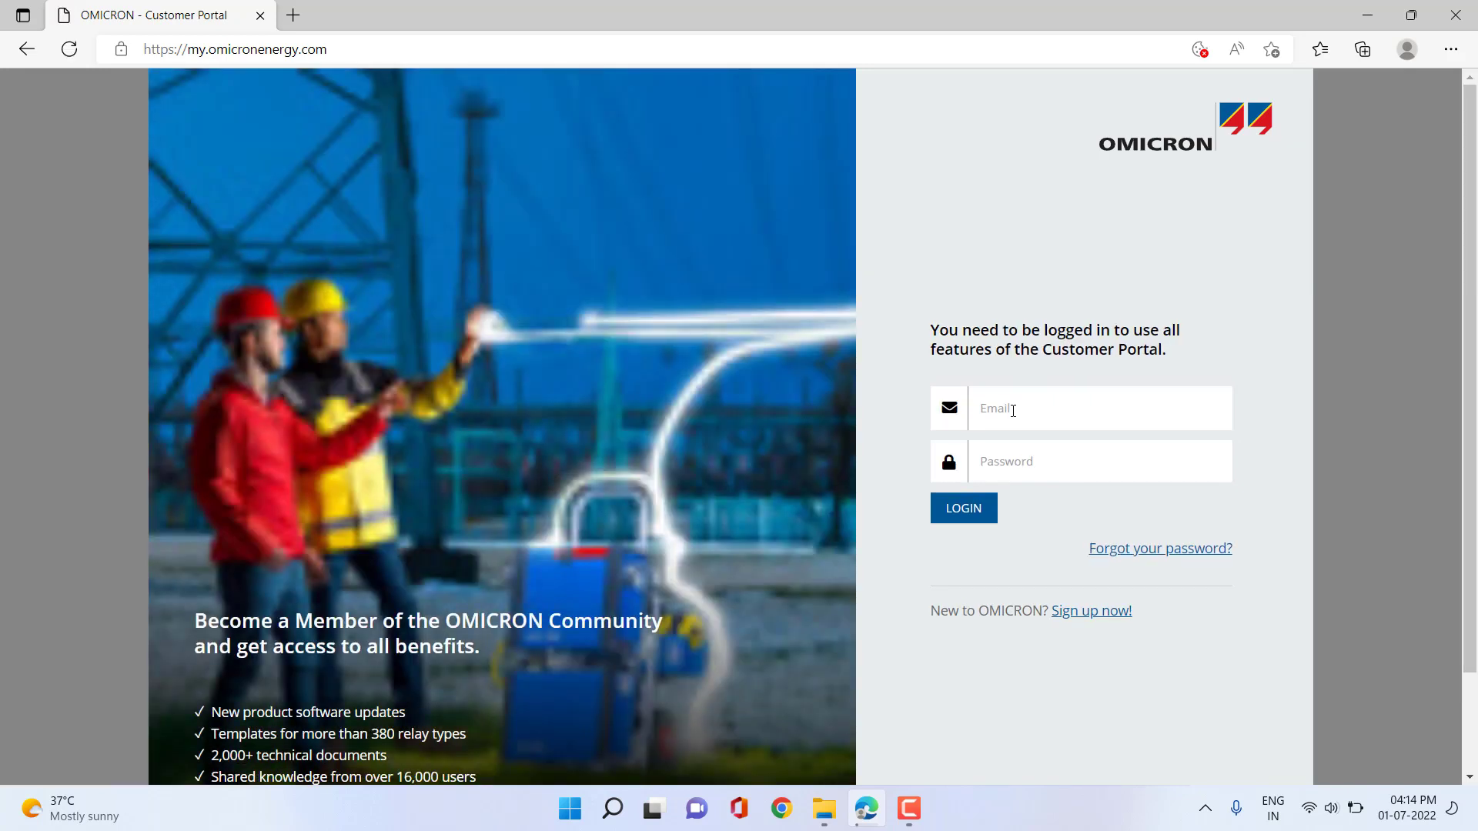
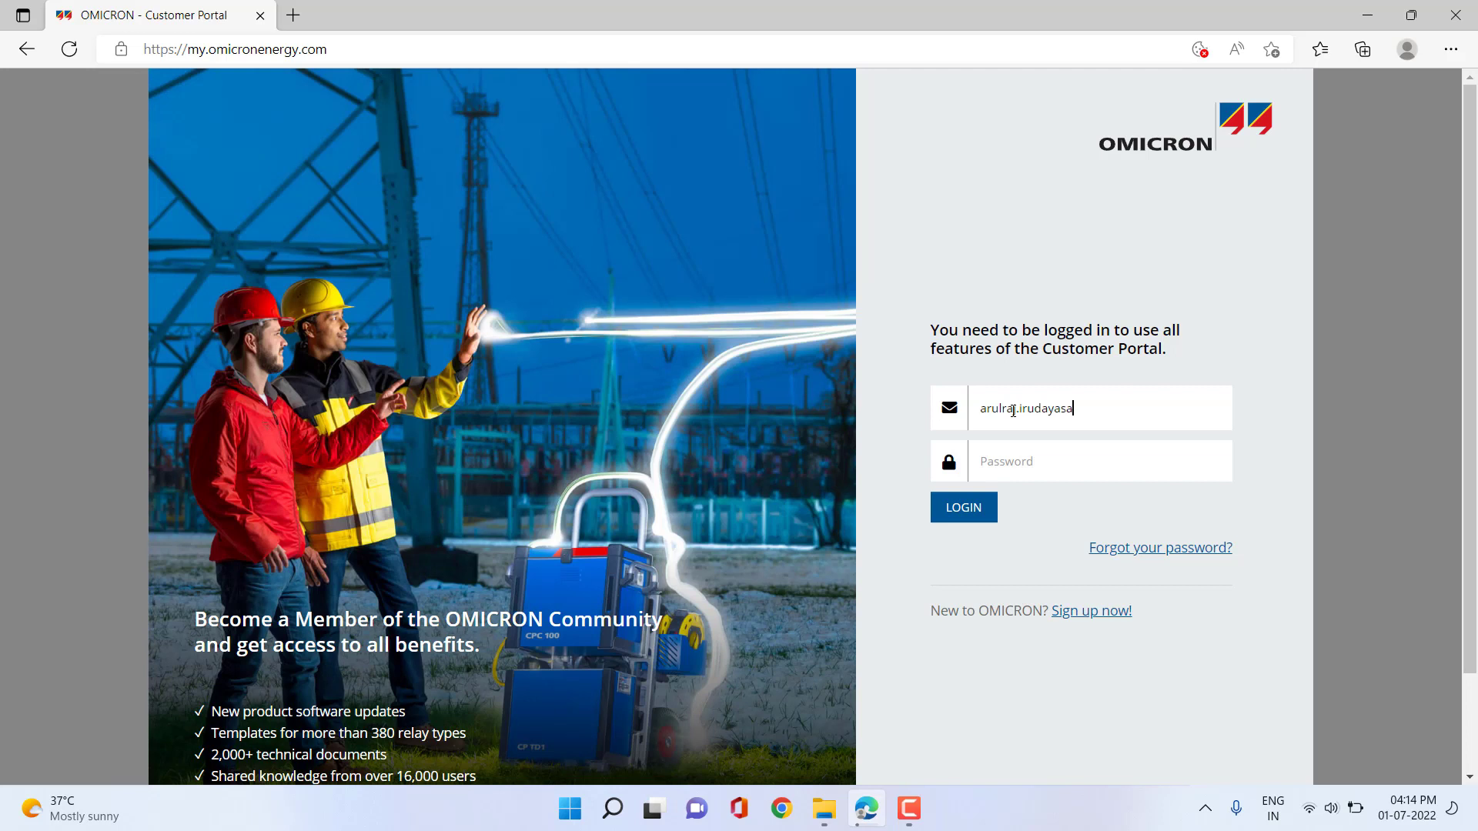
click(1078, 474)
text(•)
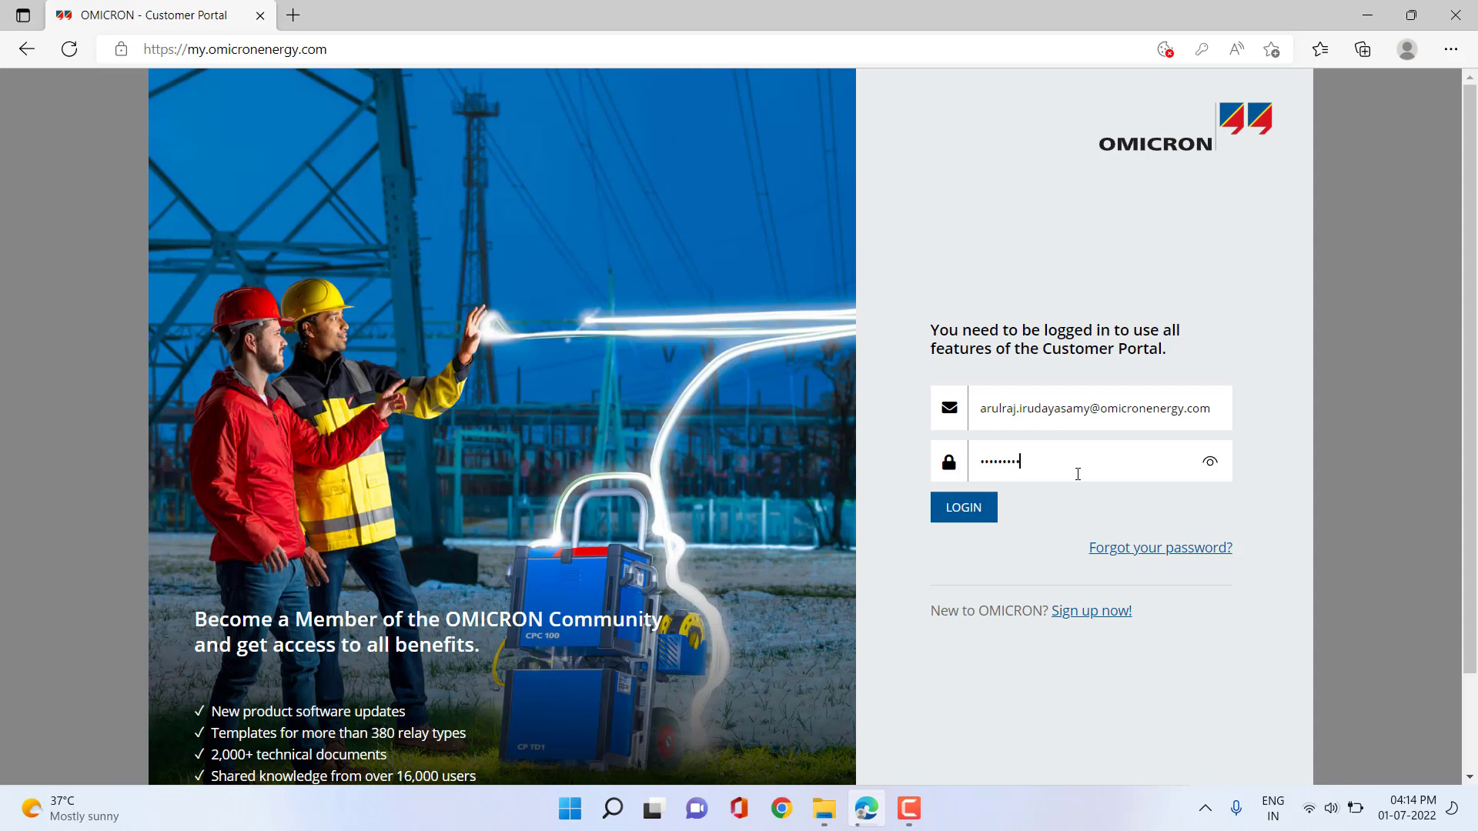
key(Return)
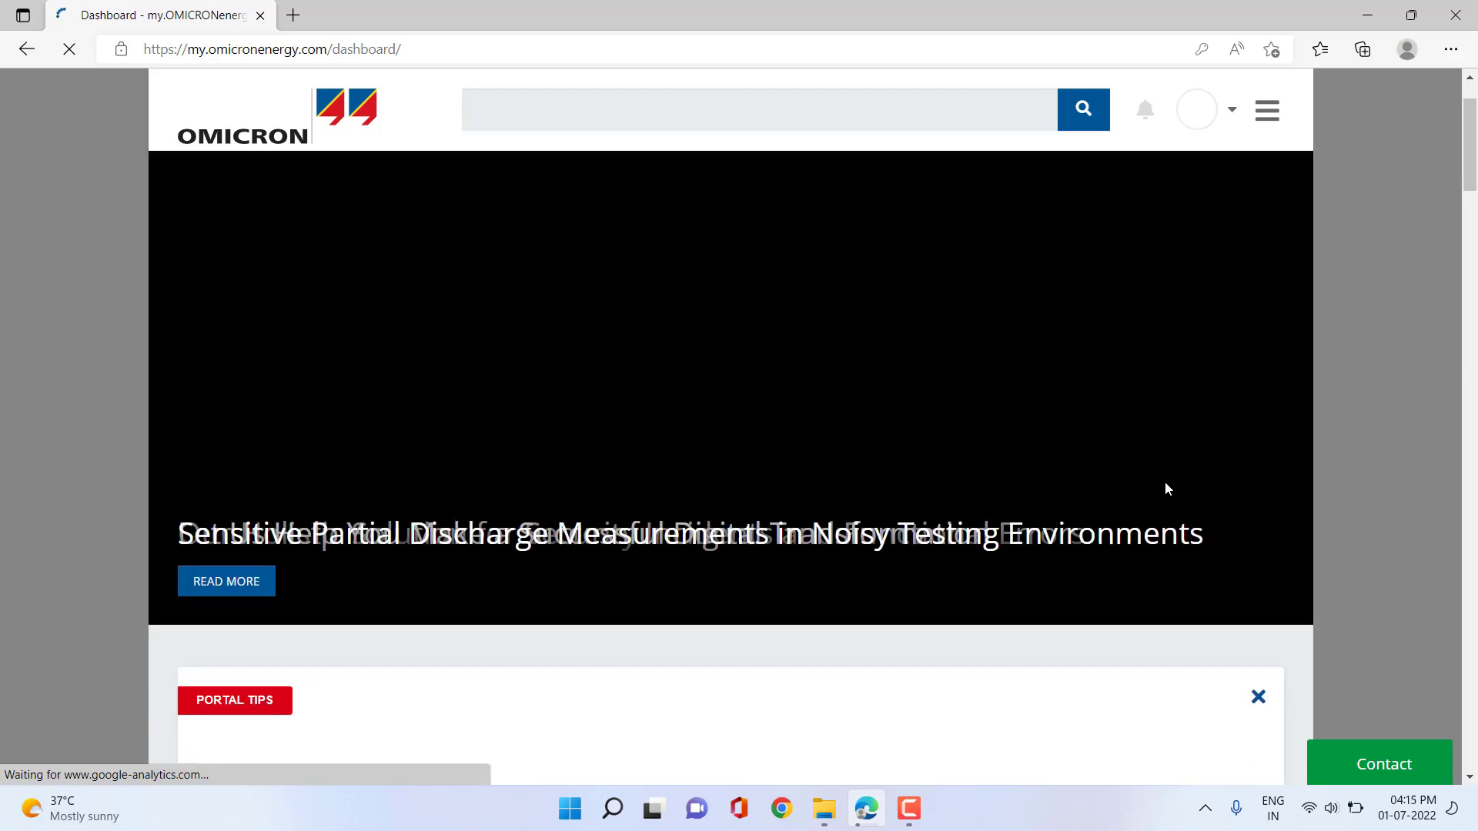
Scroll through the loaded my.OMICRON dashboard to locate the Software Download and Technical Support panels.
scroll(1036, 492, down, 4)
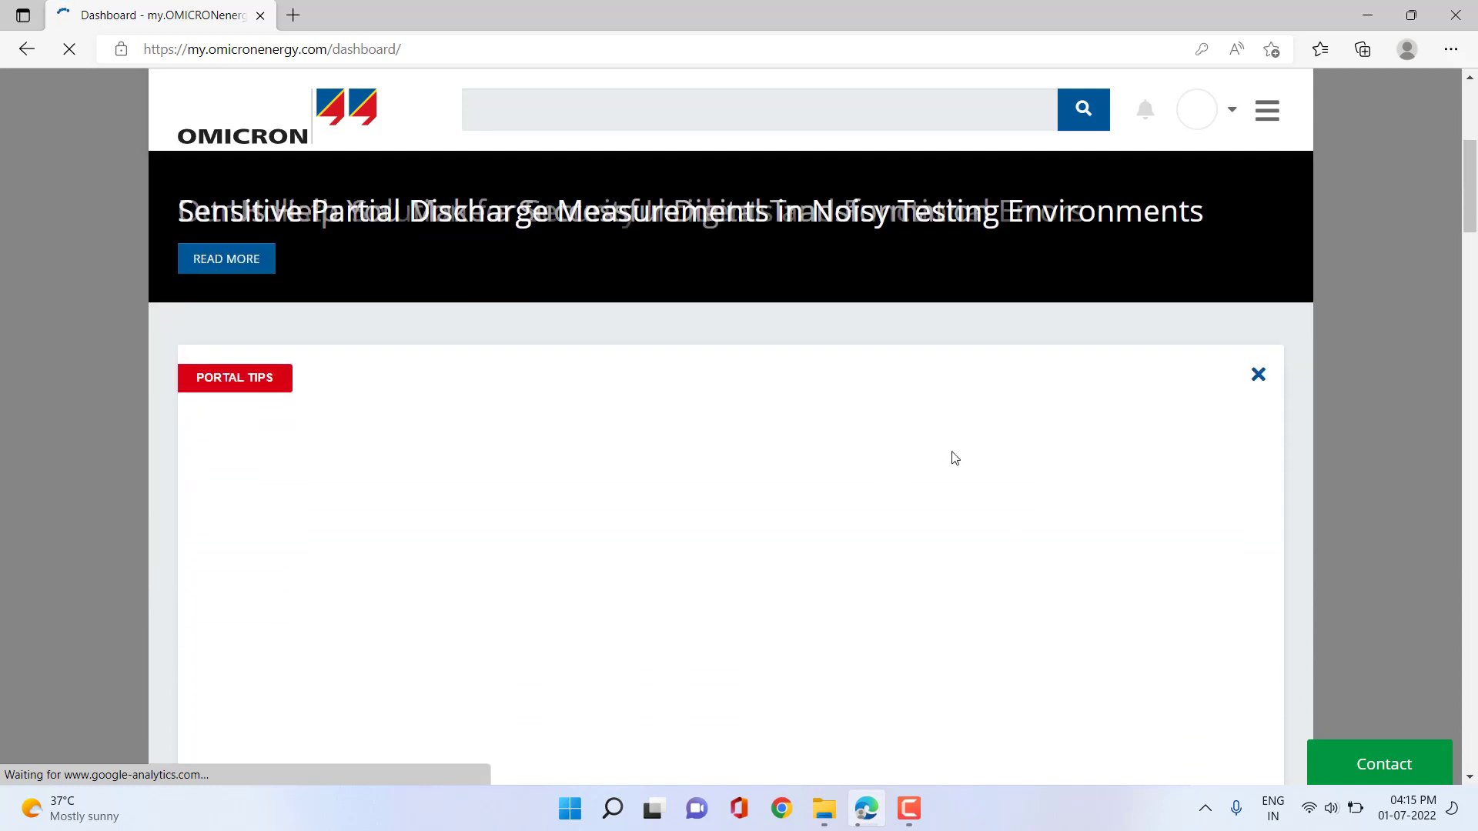
scroll(990, 394, up, 1)
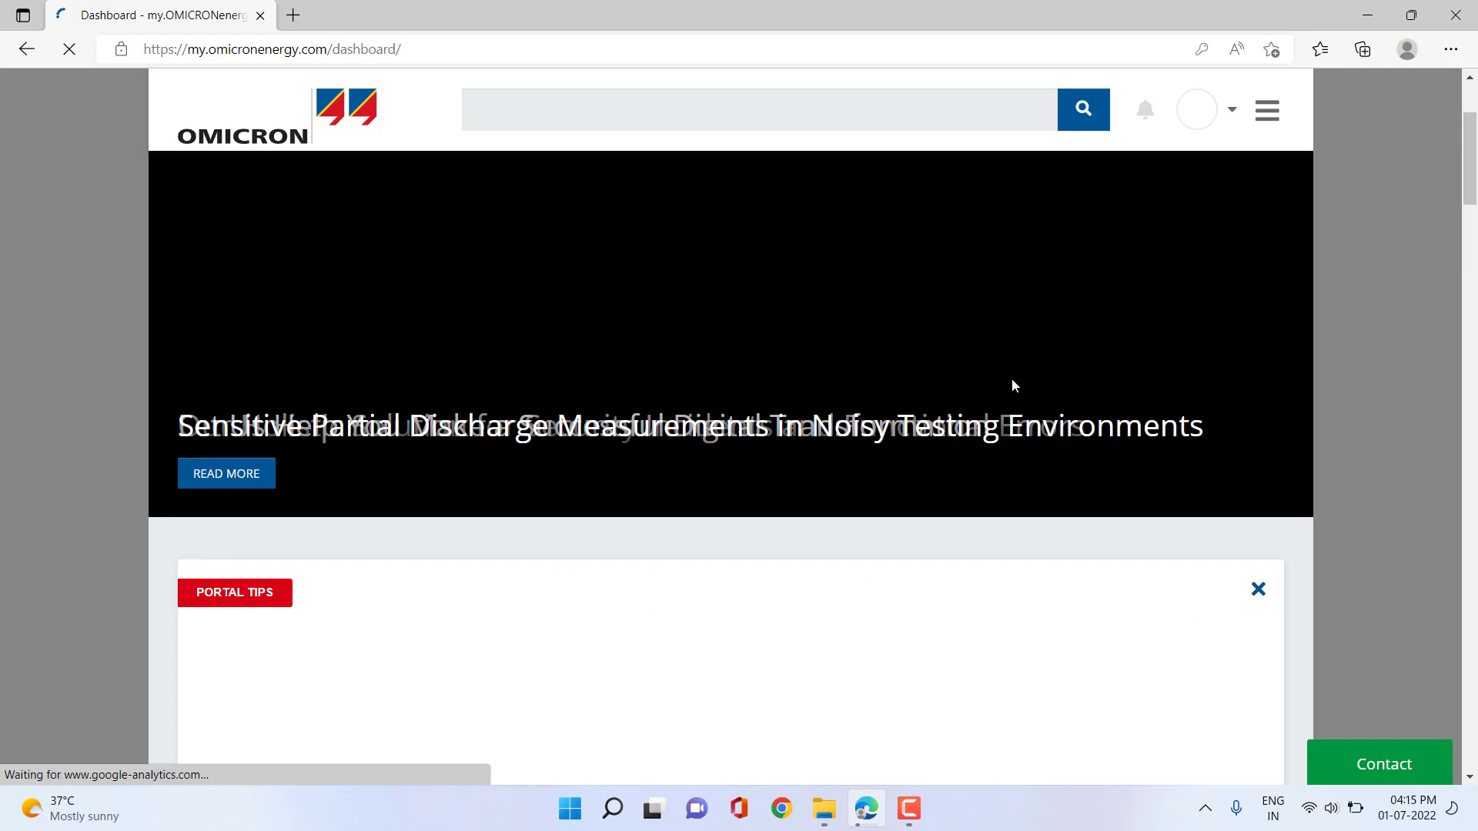
scroll(1014, 389, down, 3)
scroll(1017, 416, up, 7)
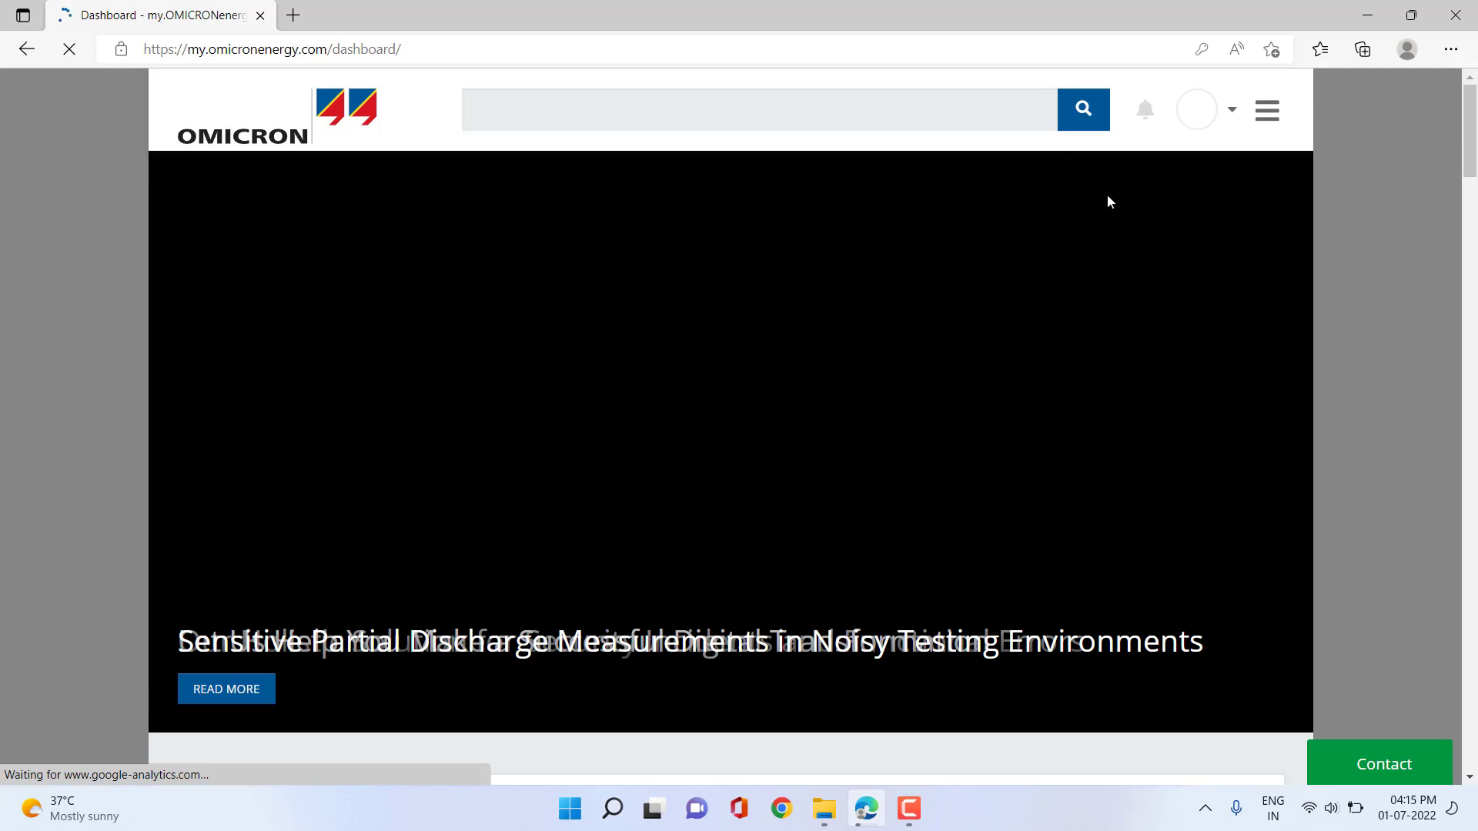
scroll(1117, 343, down, 5)
scroll(1120, 355, down, 5)
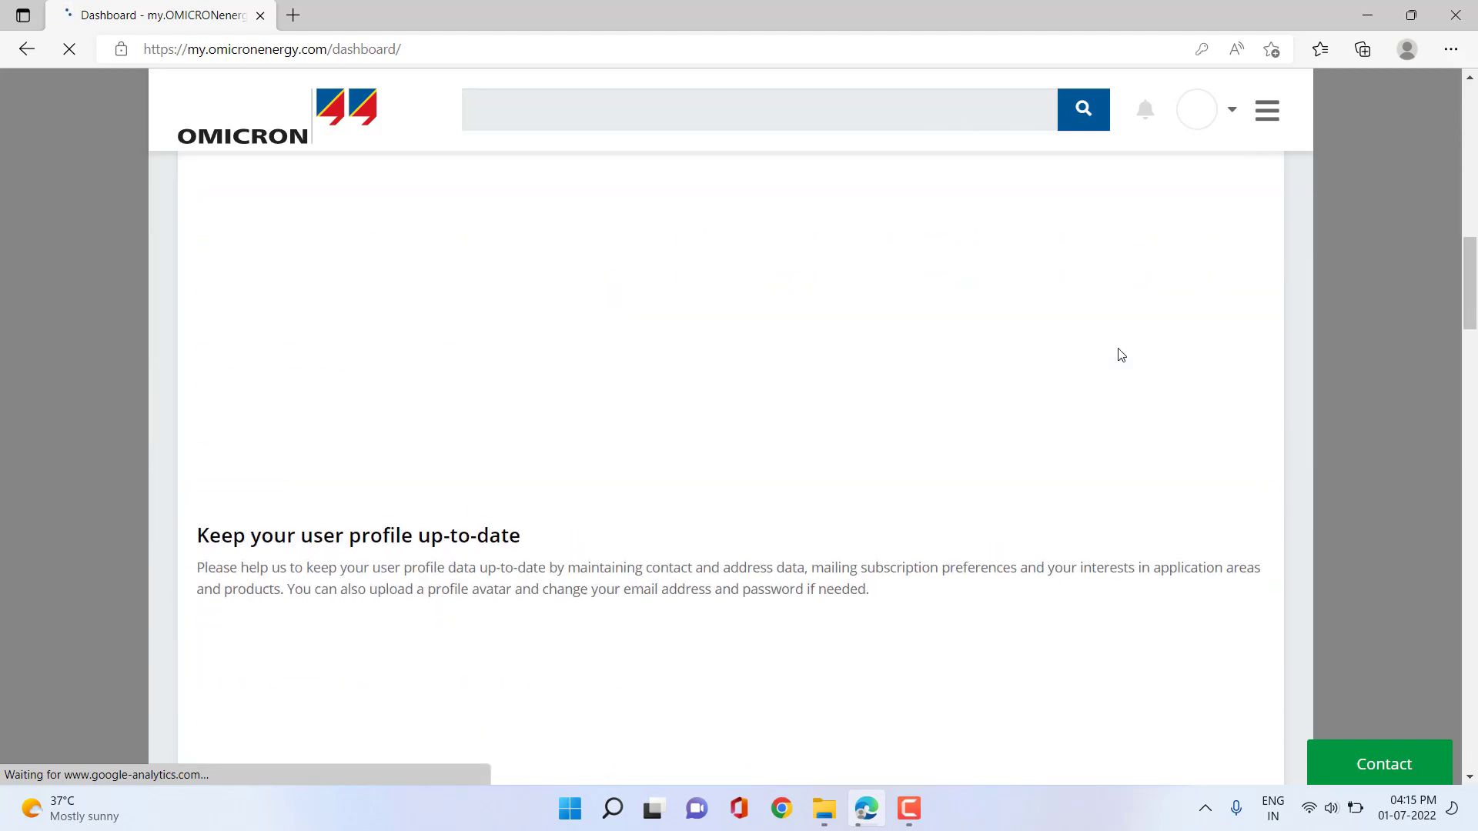
scroll(1120, 355, down, 3)
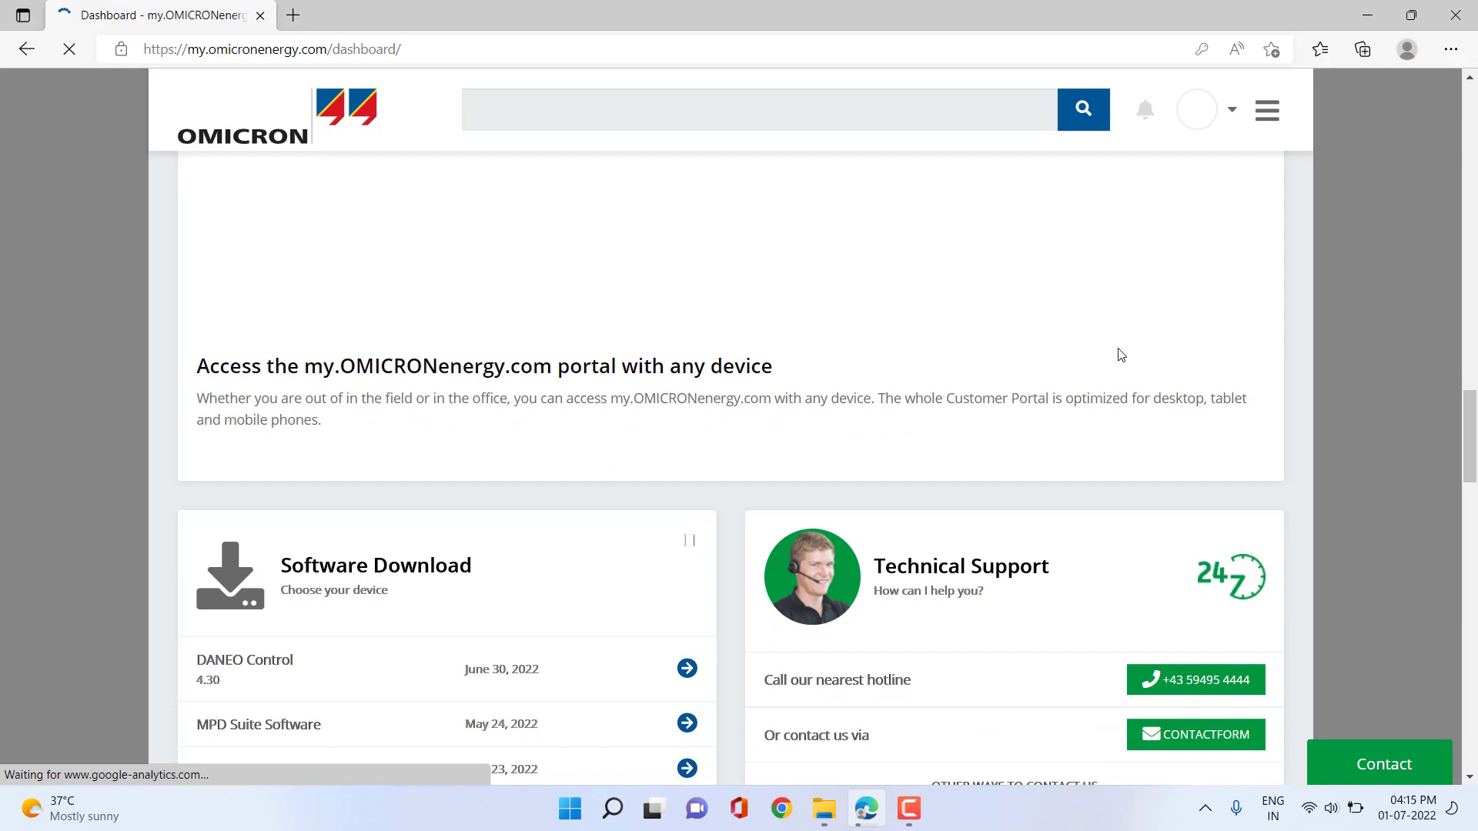
scroll(1120, 355, down, 4)
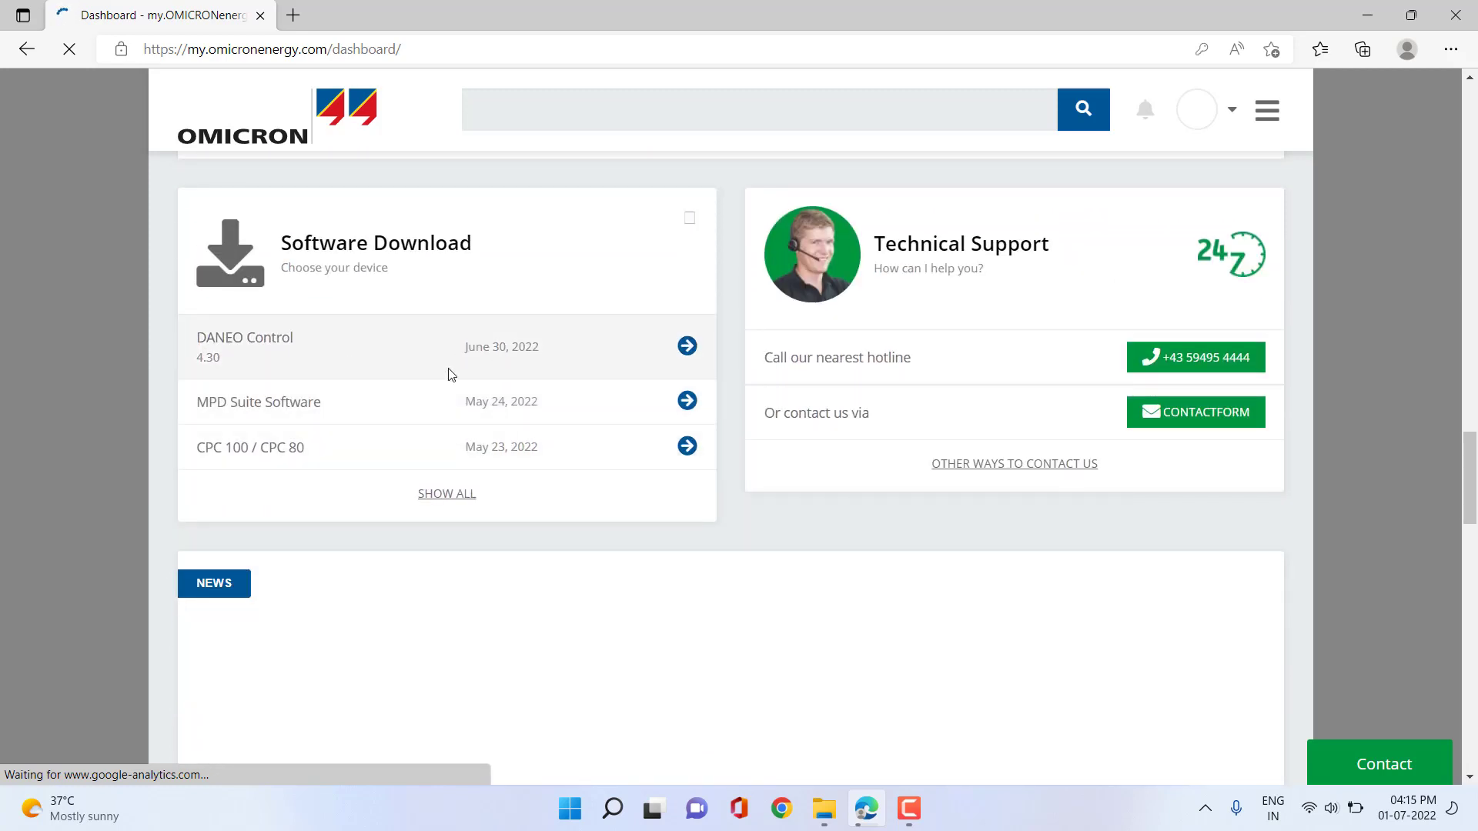
scroll(523, 473, up, 4)
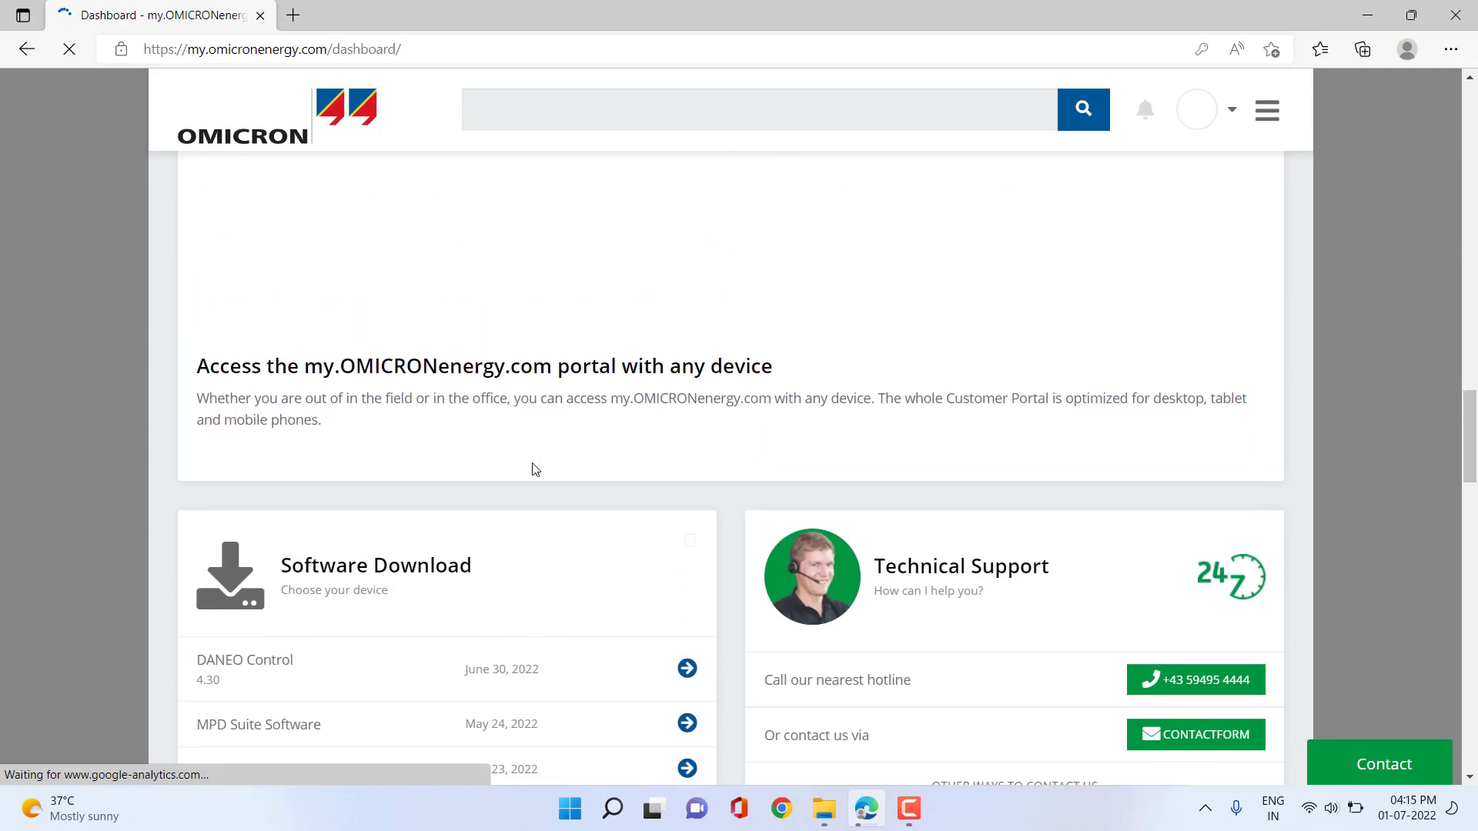
scroll(535, 470, up, 15)
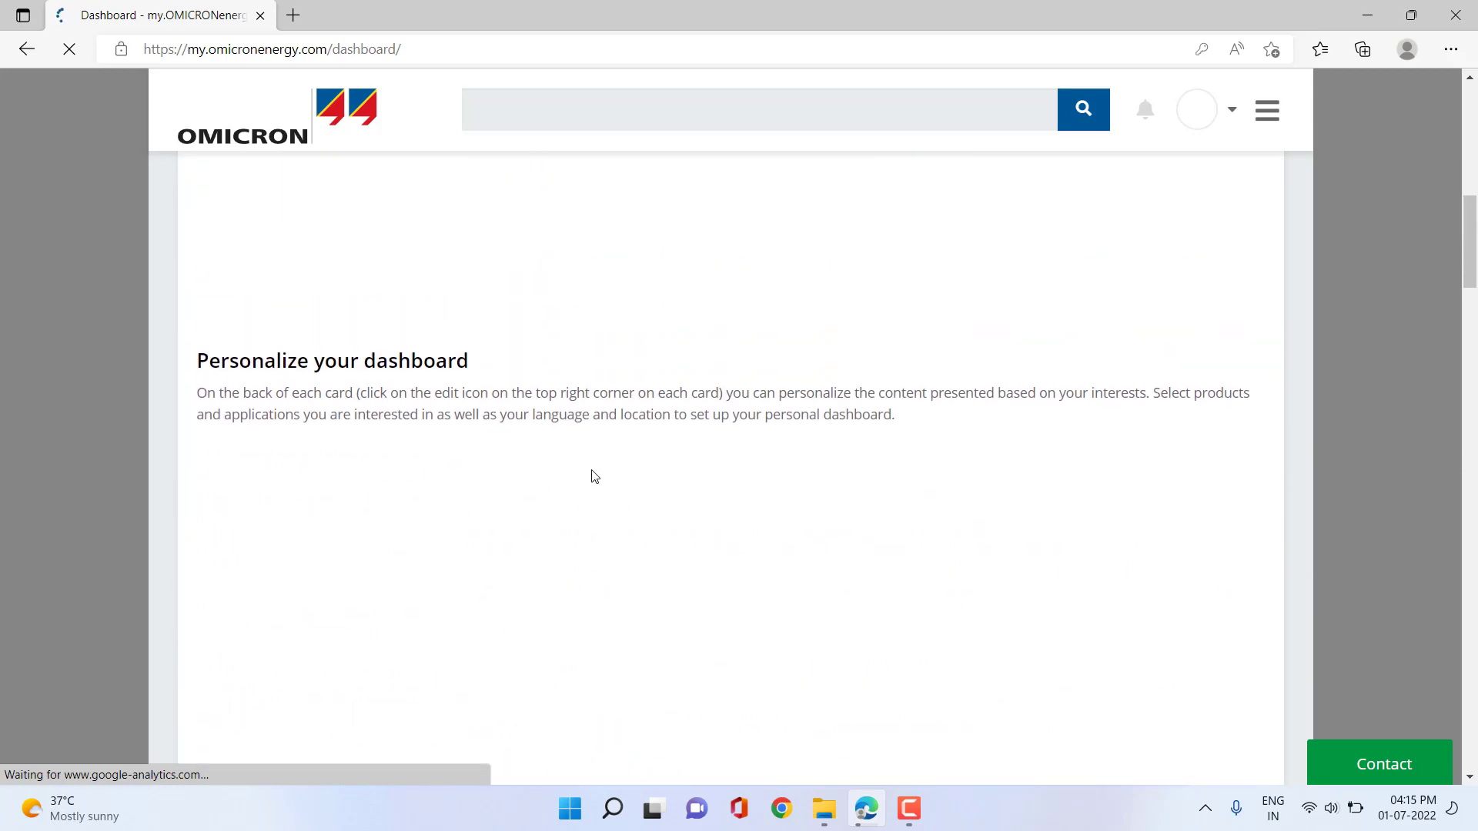
scroll(594, 477, up, 8)
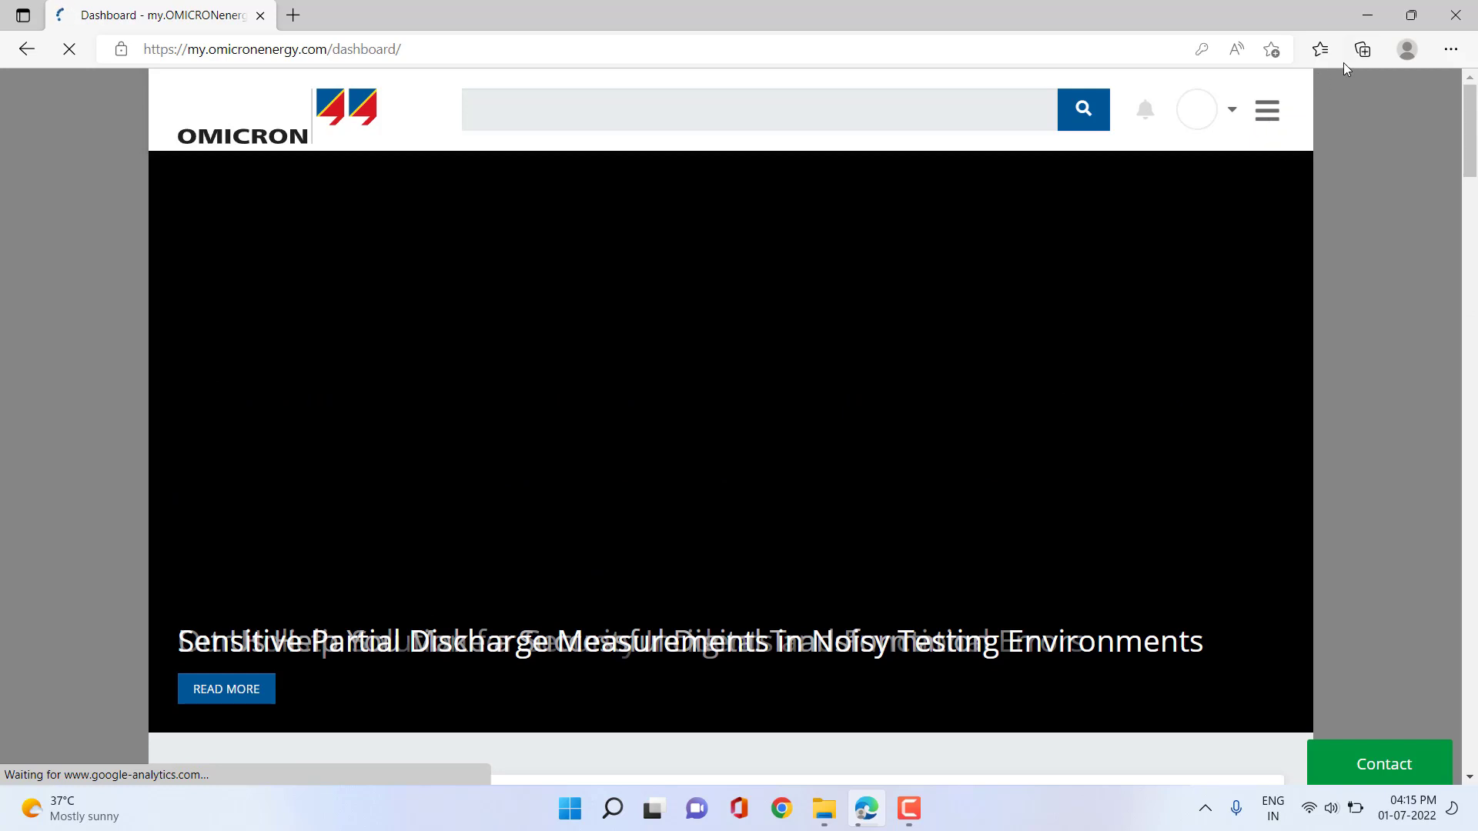
Close Edge's settings menu and open the portal's navigation menu toward the software section.
click(1449, 51)
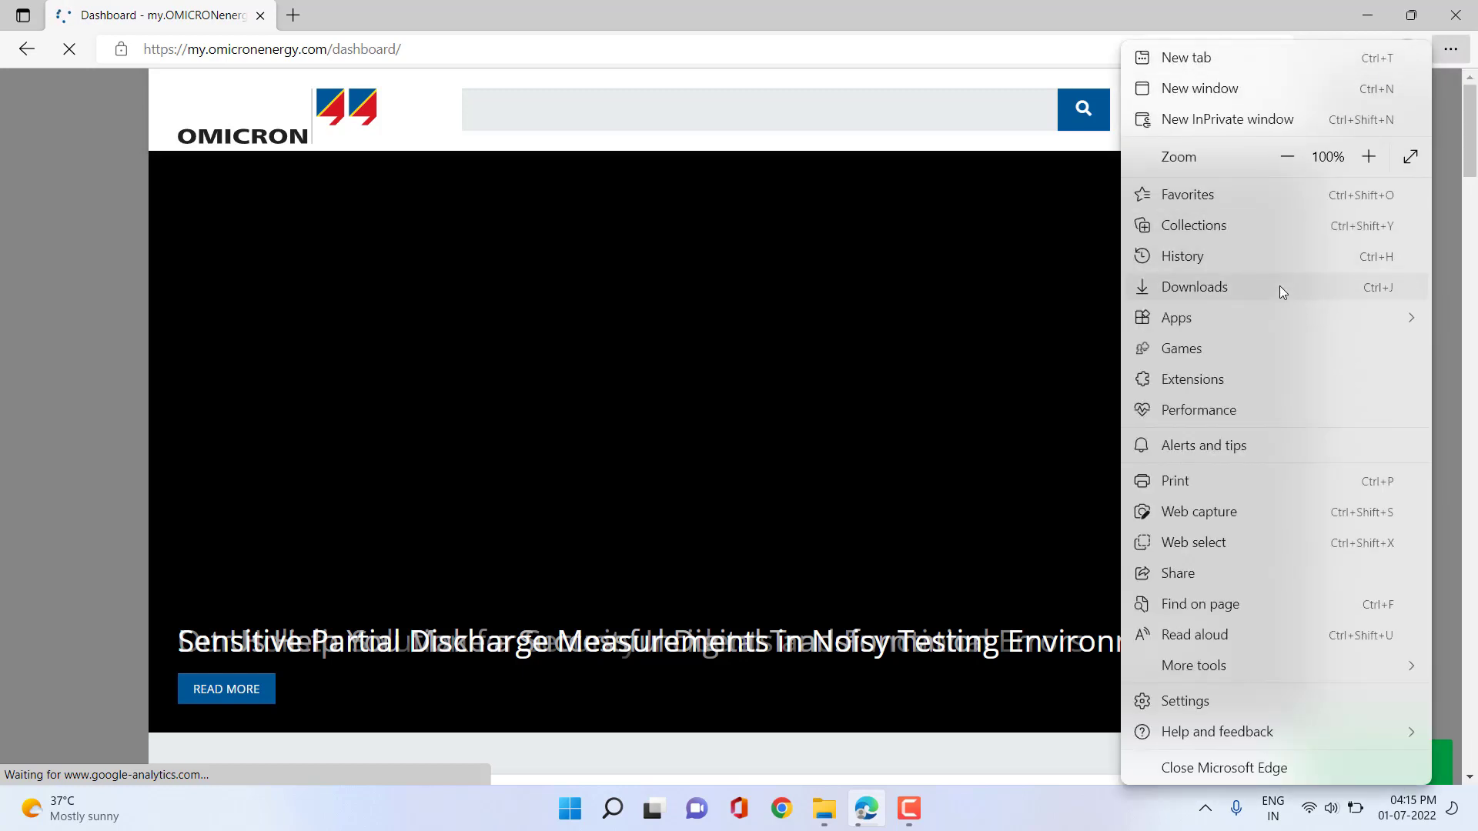
click(978, 26)
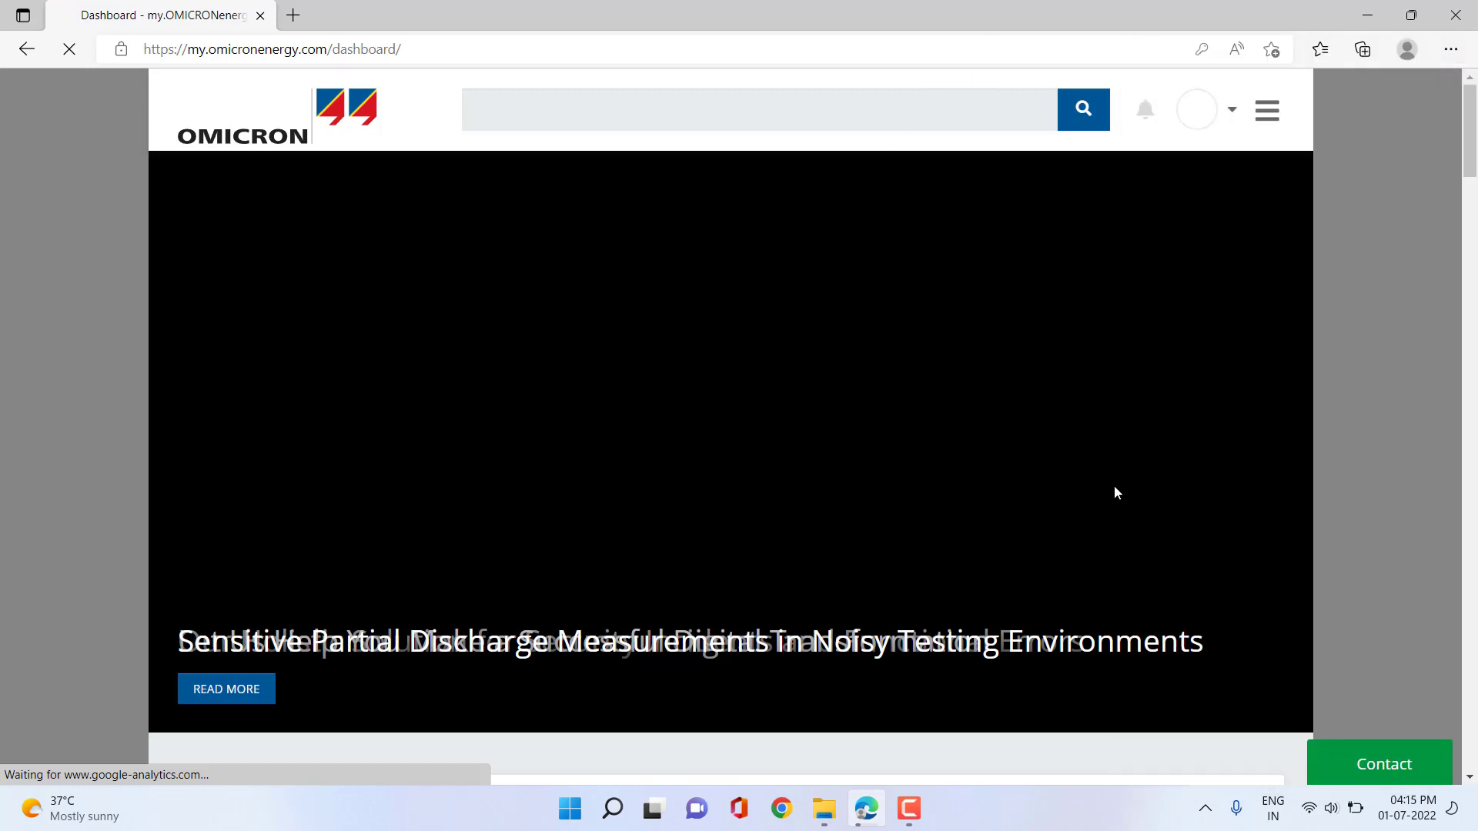
scroll(1115, 477, down, 5)
click(752, 112)
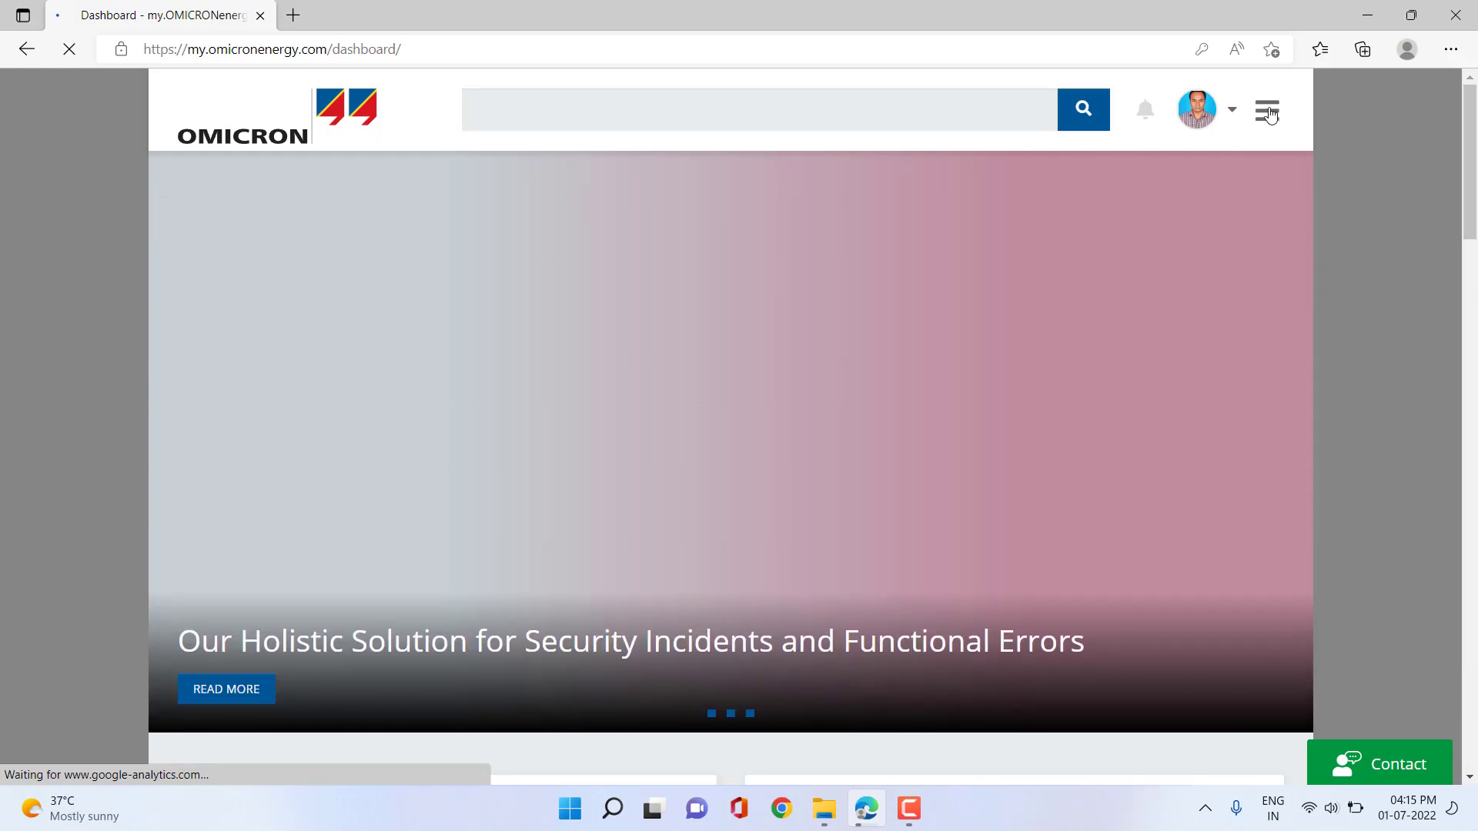
click(1267, 112)
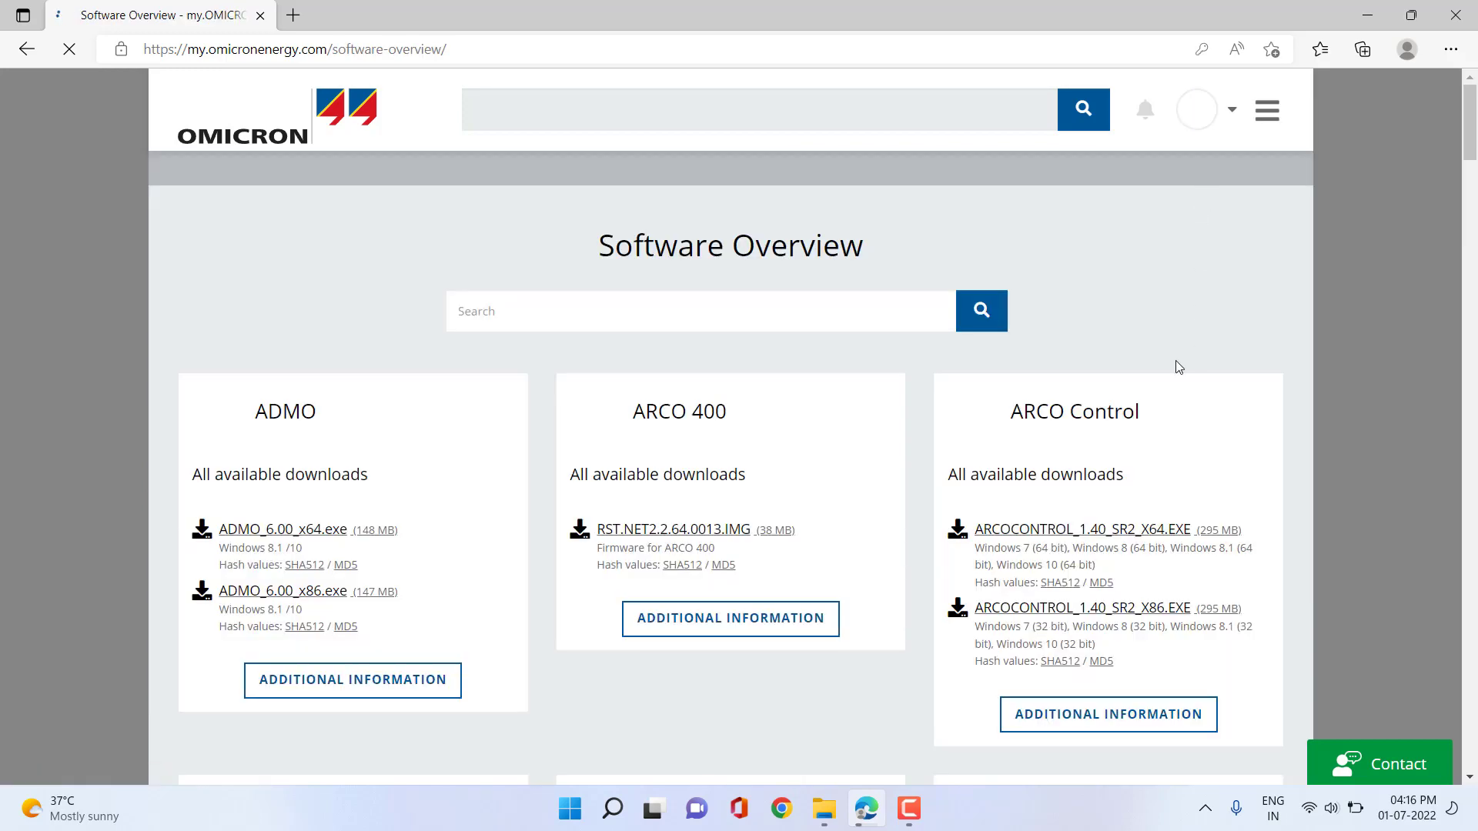
Dismiss Edge's Save password popup while browsing the Software Overview list.
scroll(855, 468, down, 9)
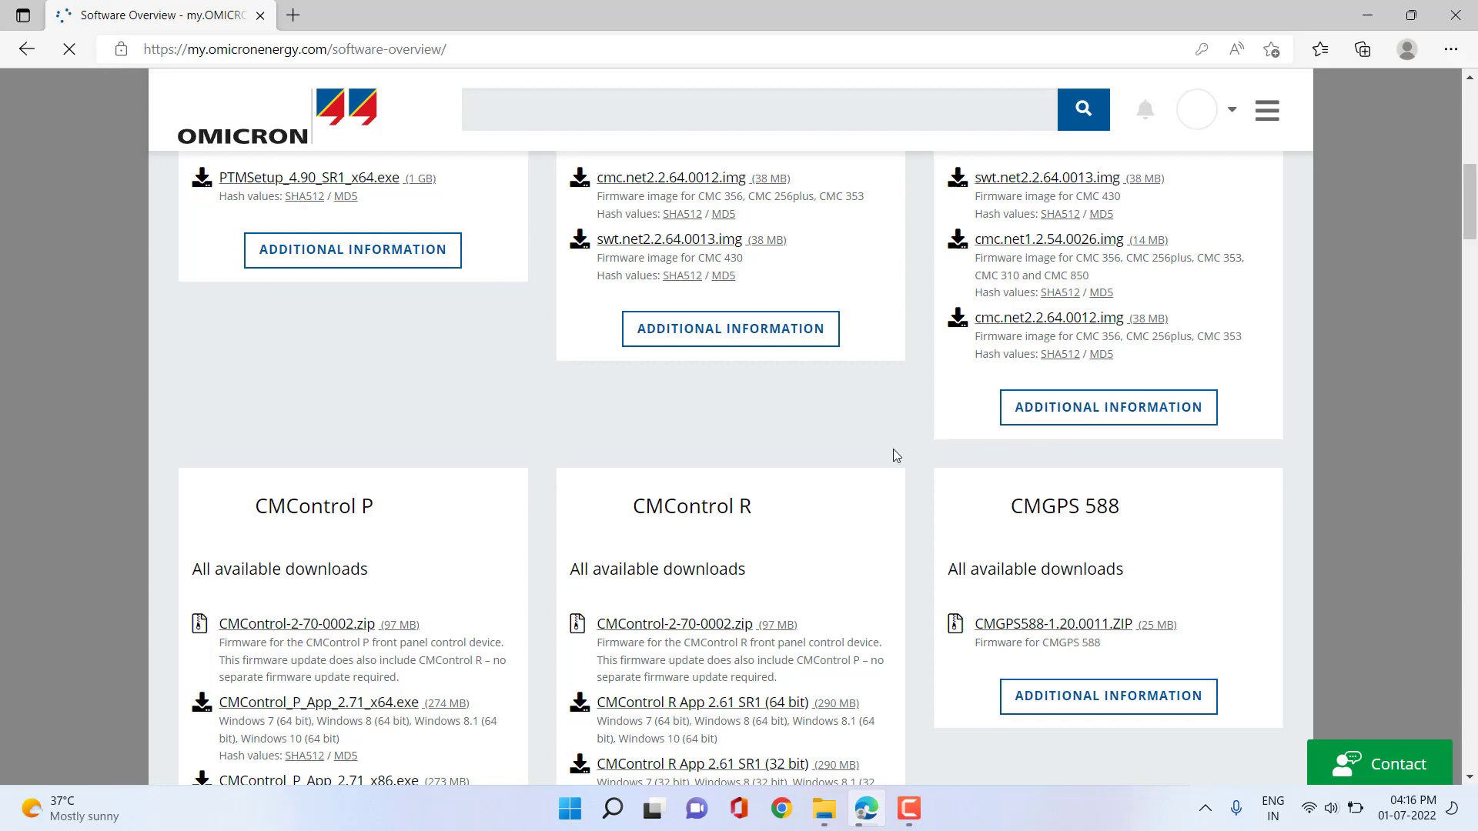
scroll(922, 446, down, 6)
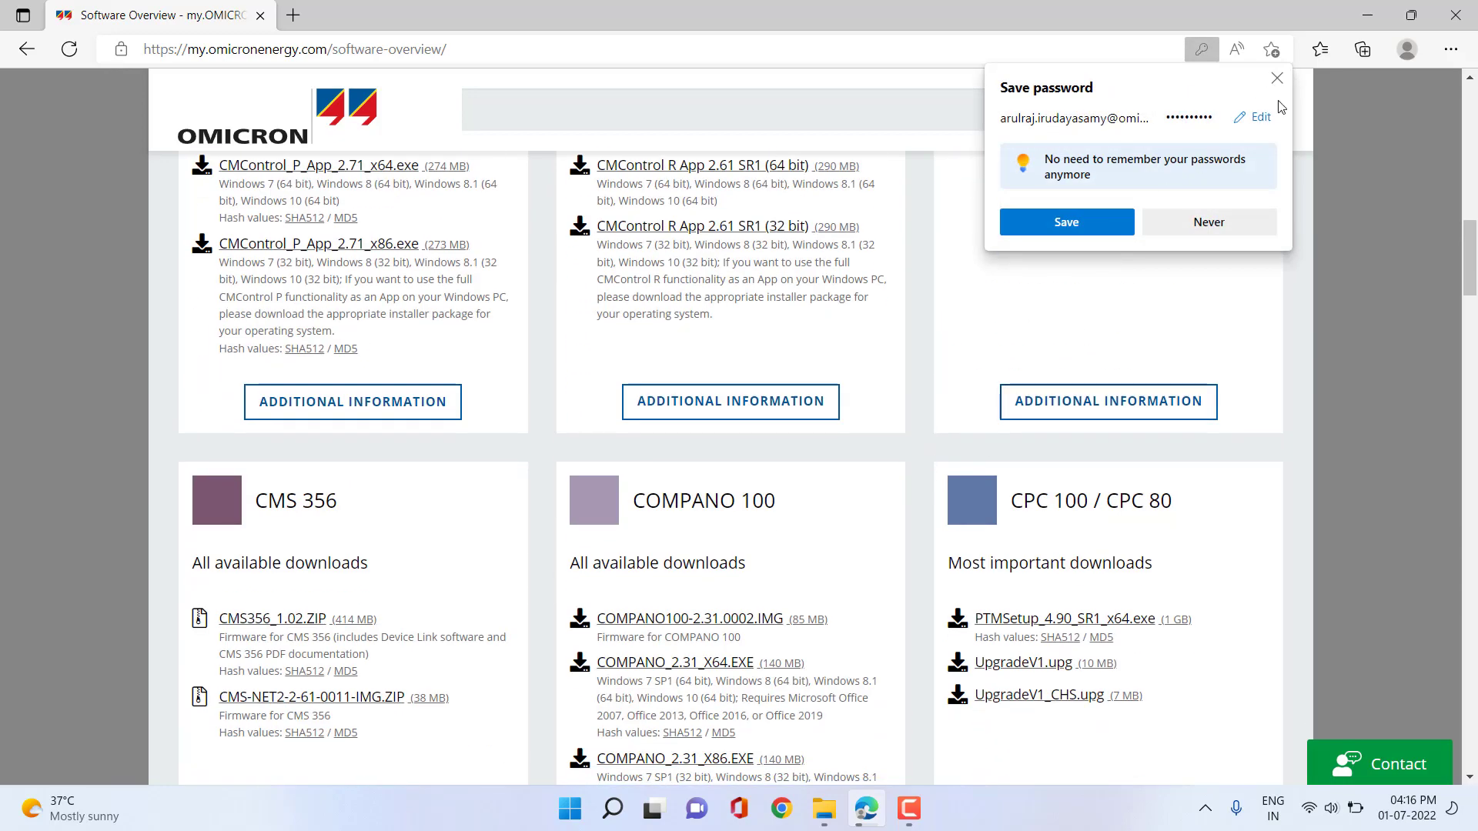
click(1277, 77)
Scroll down to the IEDScout 5.11 entry and open its Additional Information page.
scroll(844, 523, down, 7)
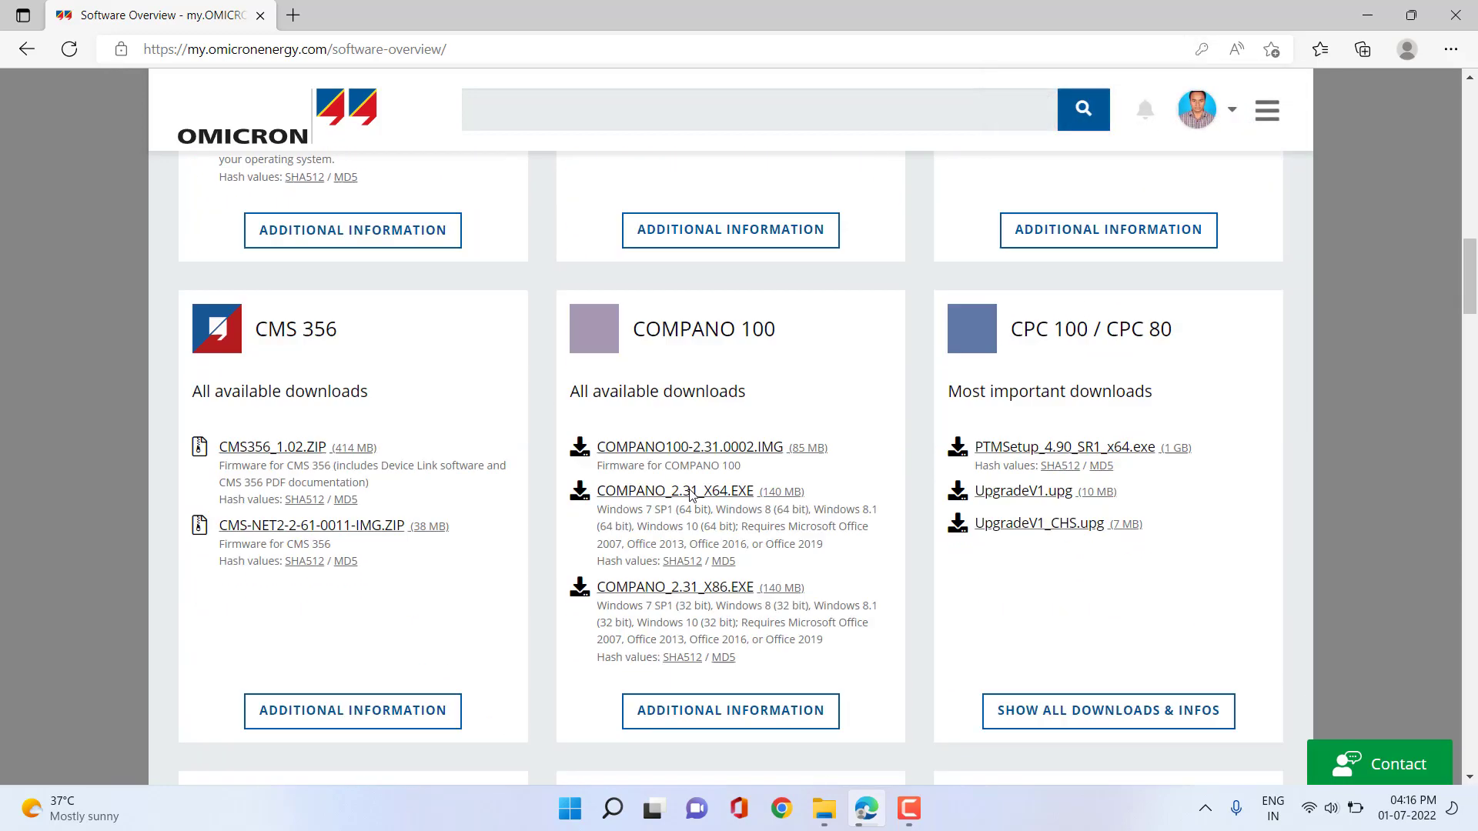
scroll(844, 523, down, 6)
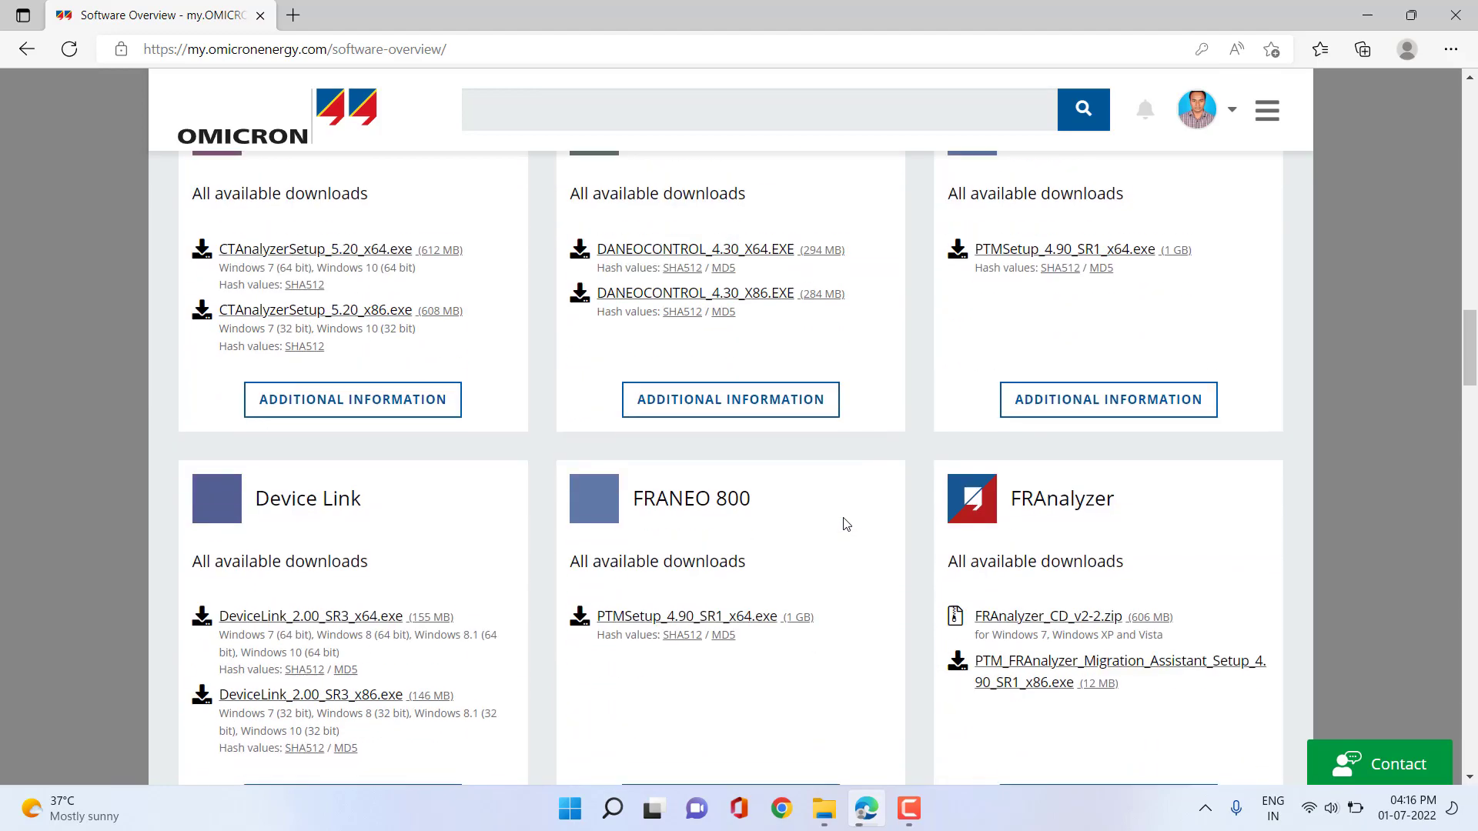
scroll(844, 523, down, 16)
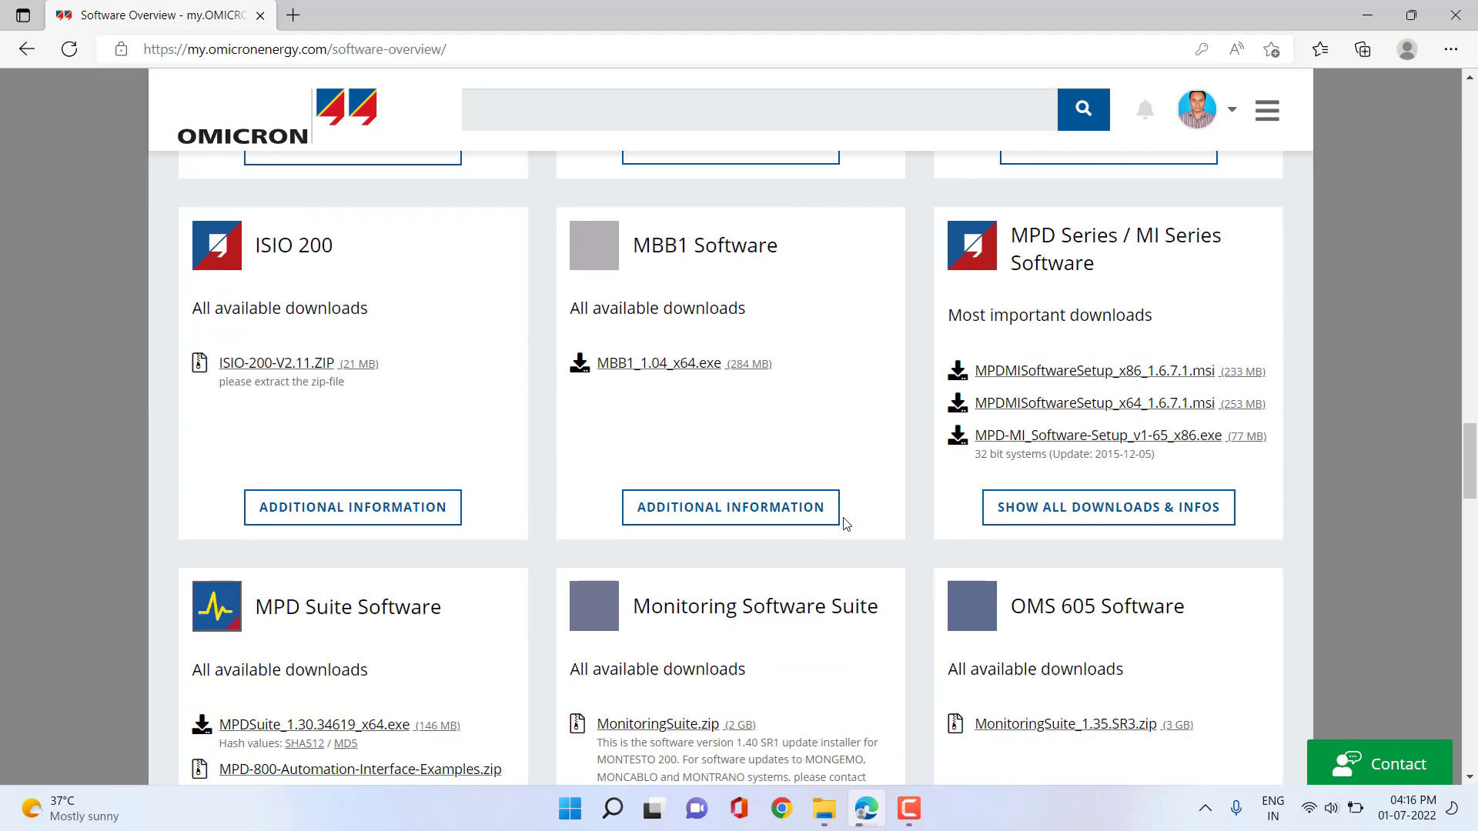
scroll(847, 523, down, 14)
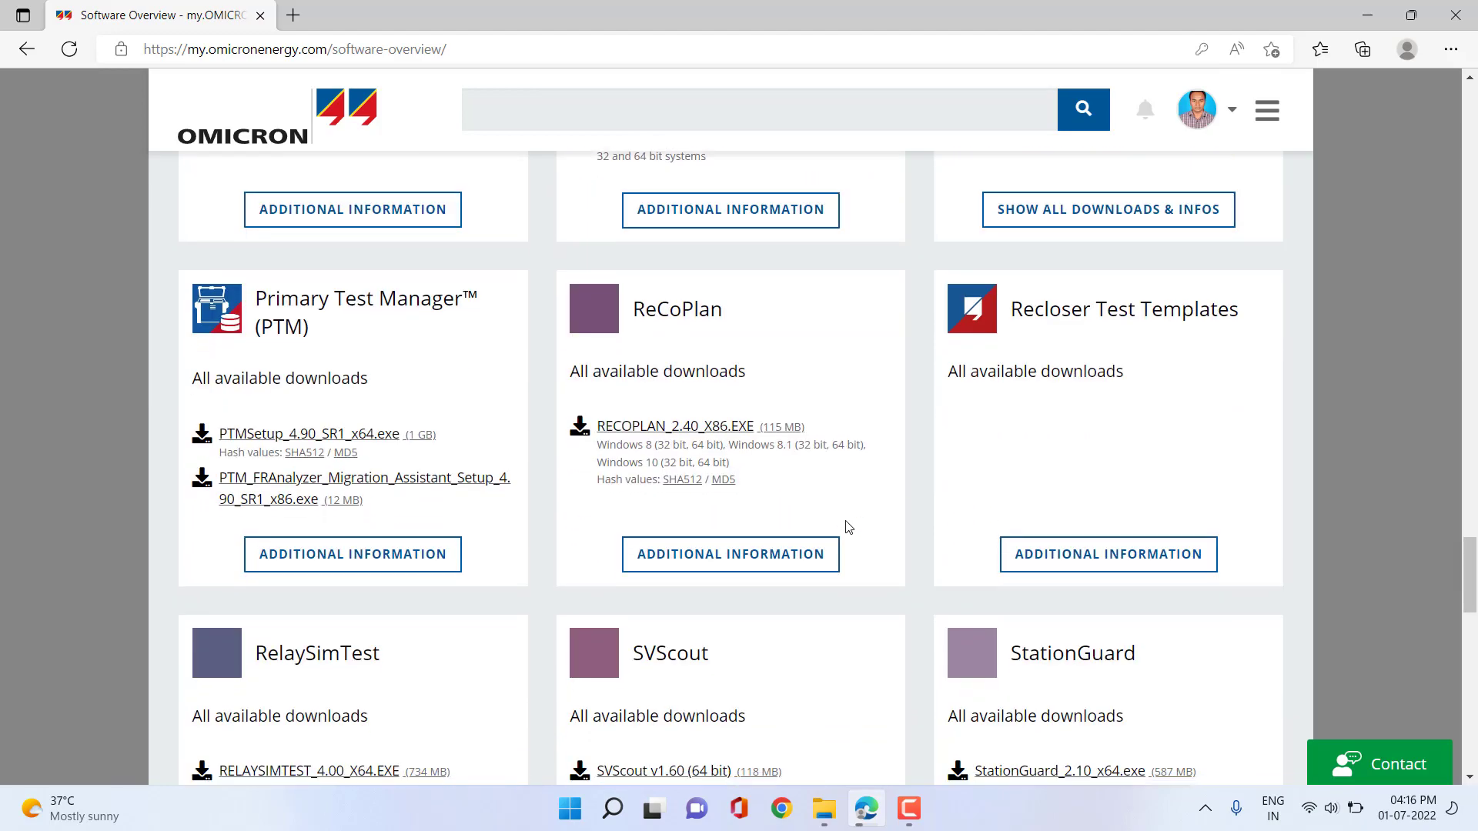
scroll(847, 526, down, 4)
scroll(845, 516, up, 20)
scroll(843, 508, up, 5)
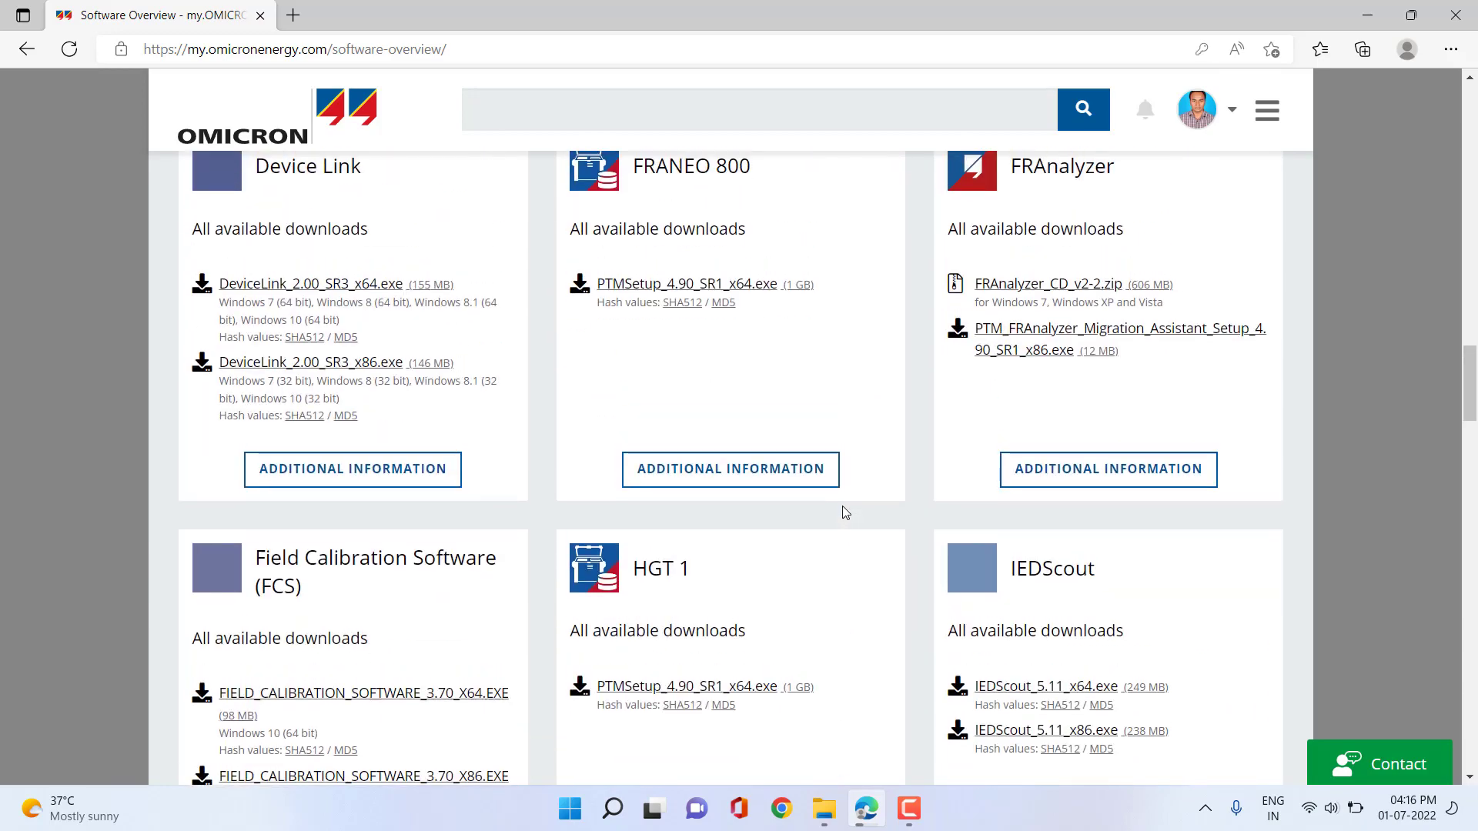
scroll(842, 506, down, 3)
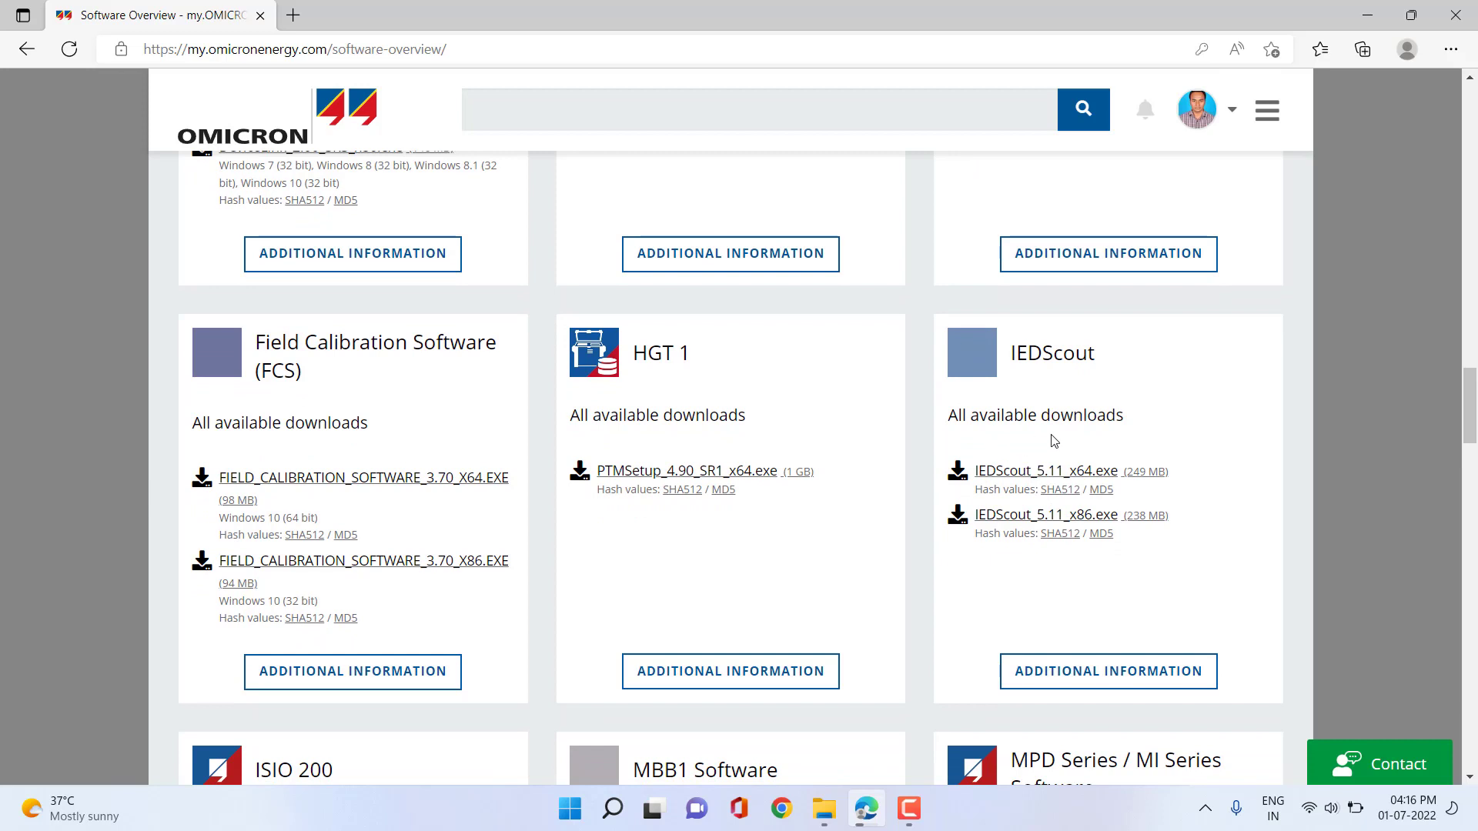
click(1091, 681)
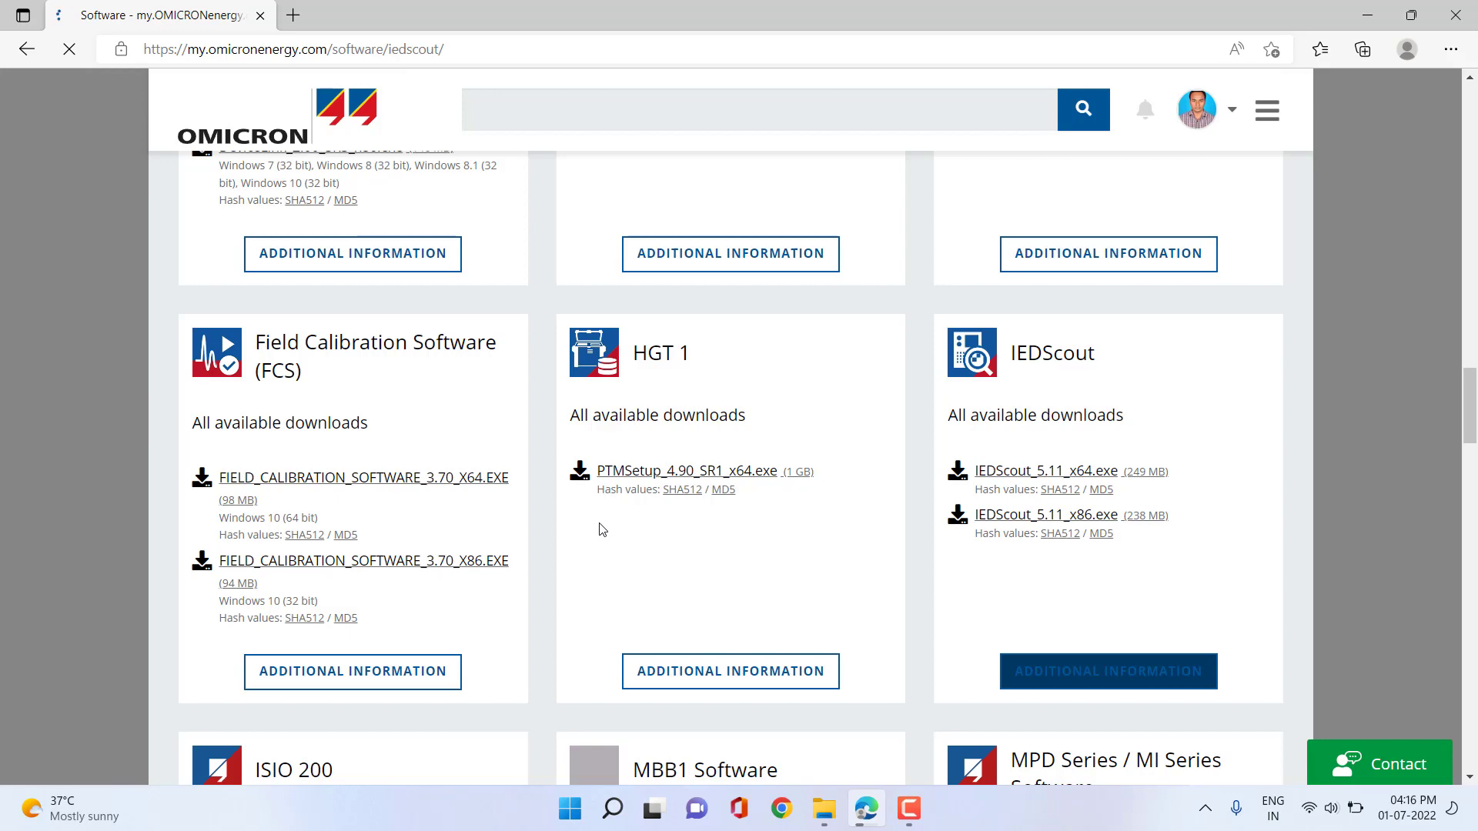
Review the IEDScout page's IEDSCOUT_5.11_X64.EXE and X86.EXE downloads, What's New and literature.
scroll(602, 530, down, 10)
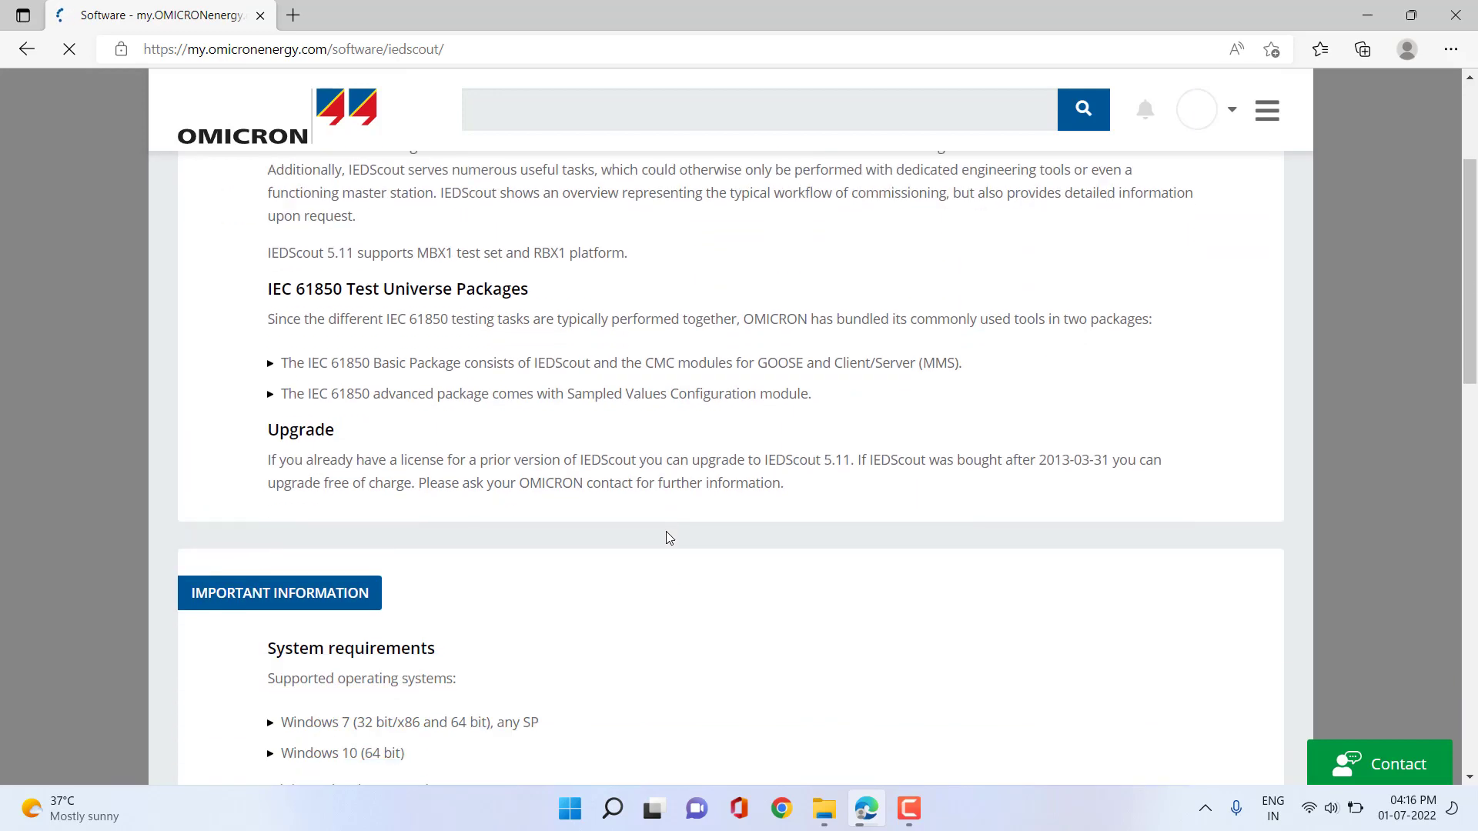
scroll(612, 533, down, 5)
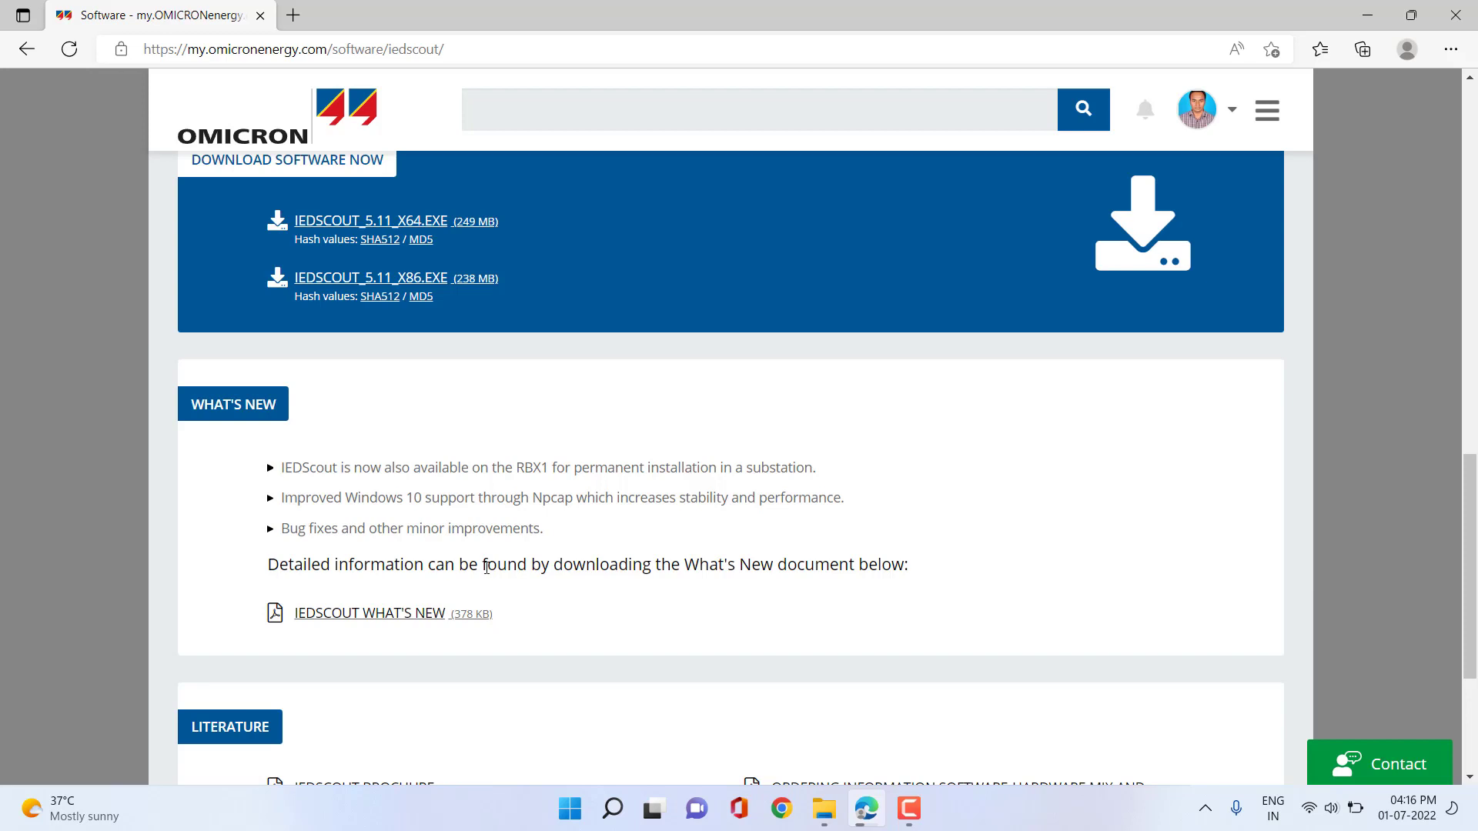
scroll(396, 544, up, 2)
scroll(455, 540, down, 5)
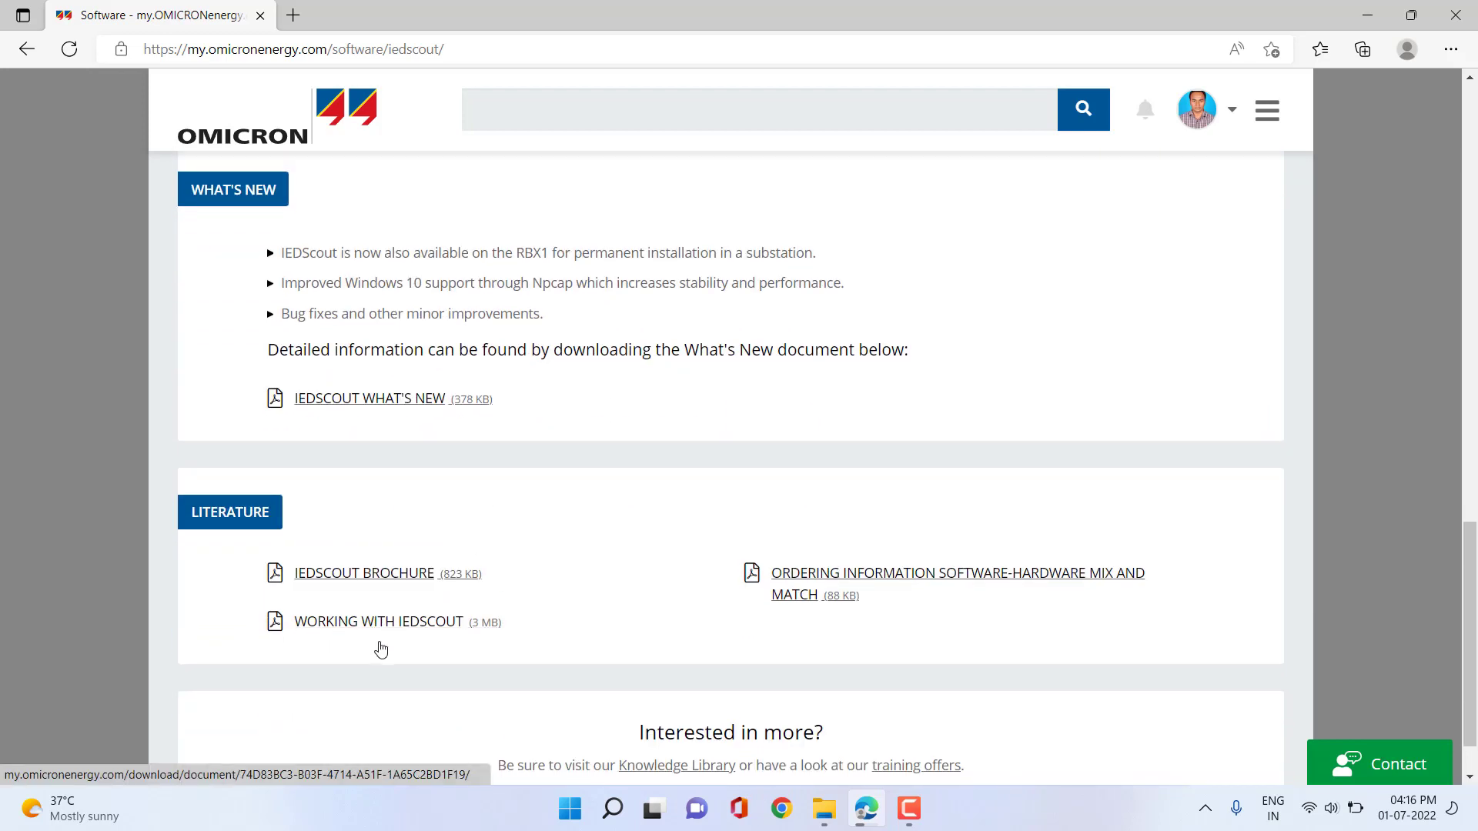
scroll(547, 580, down, 1)
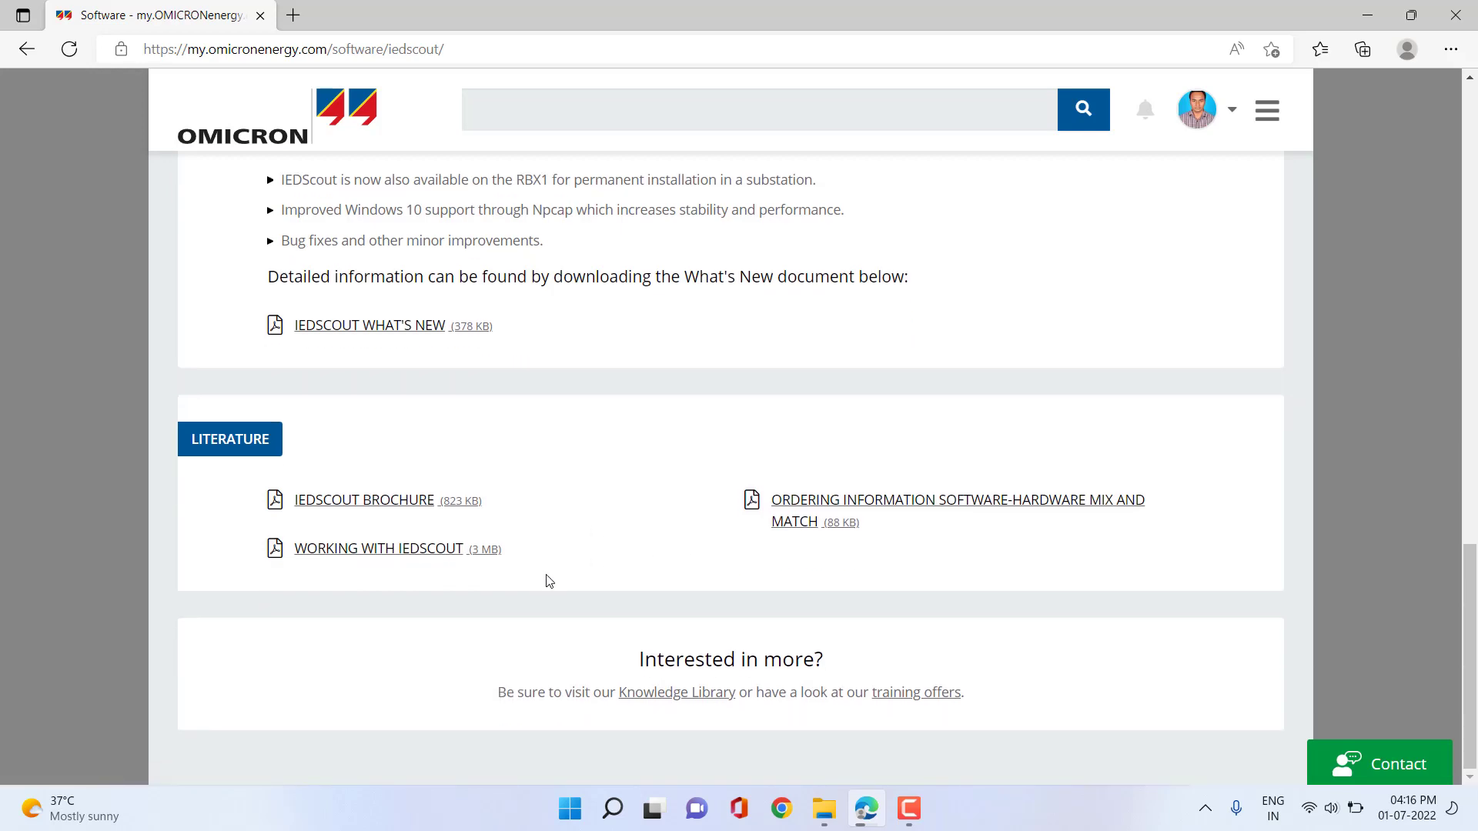
scroll(547, 580, up, 15)
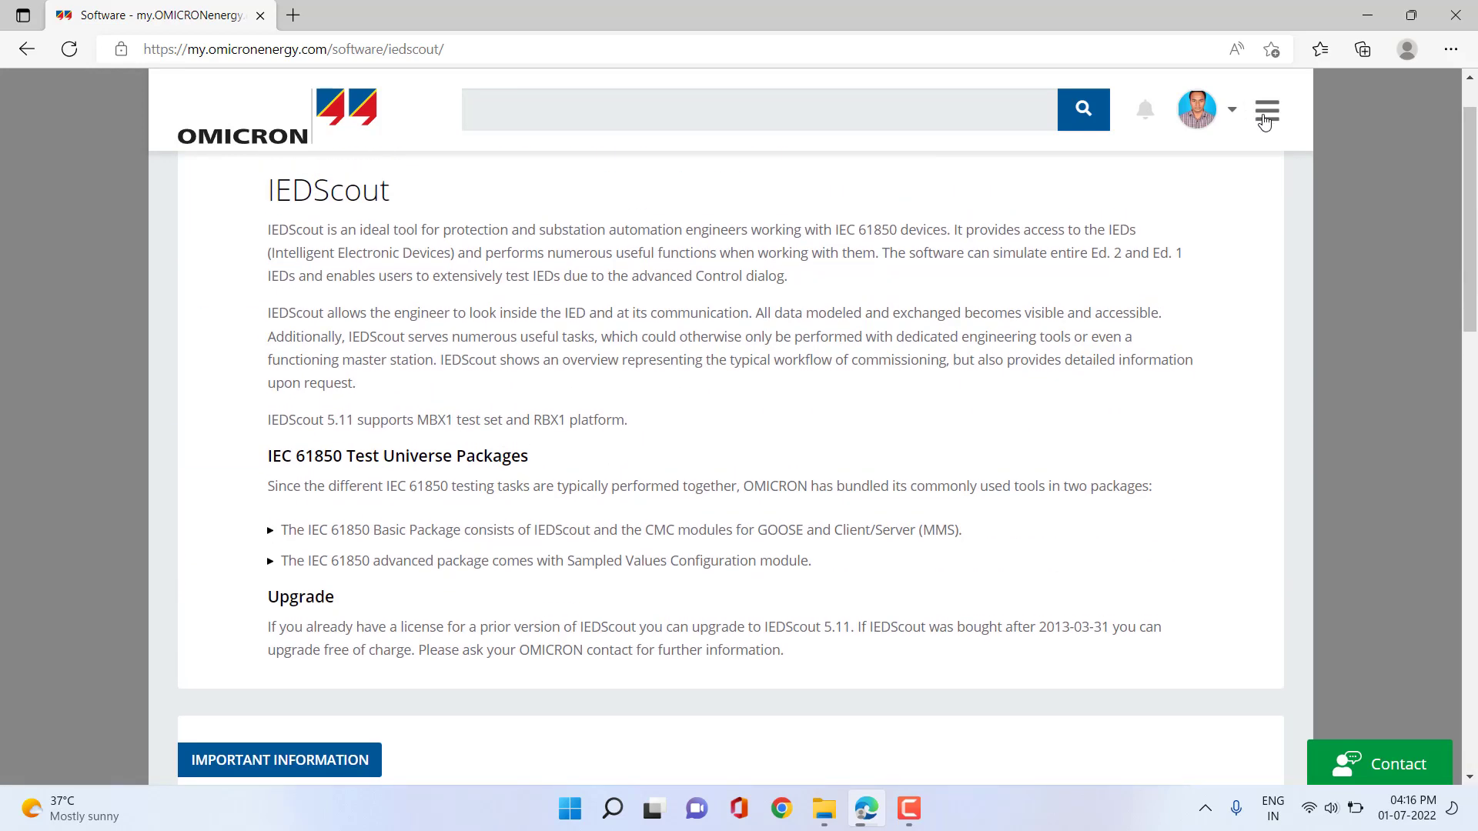
Visit the Knowledge Library, then return to the IEDScout page showing the x64 (249 MB) and x86 (238 MB) installers.
click(1267, 110)
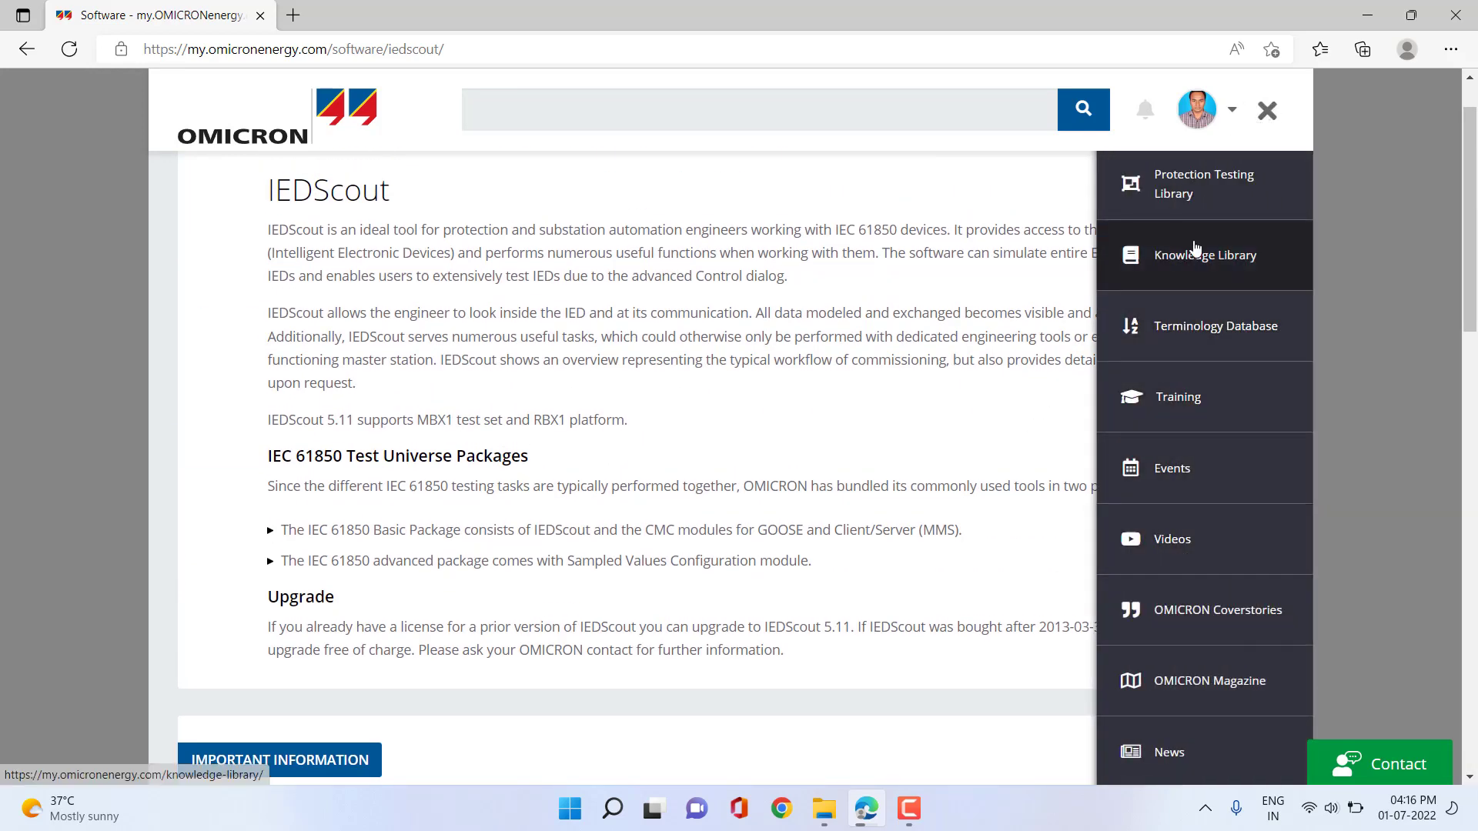
click(1168, 280)
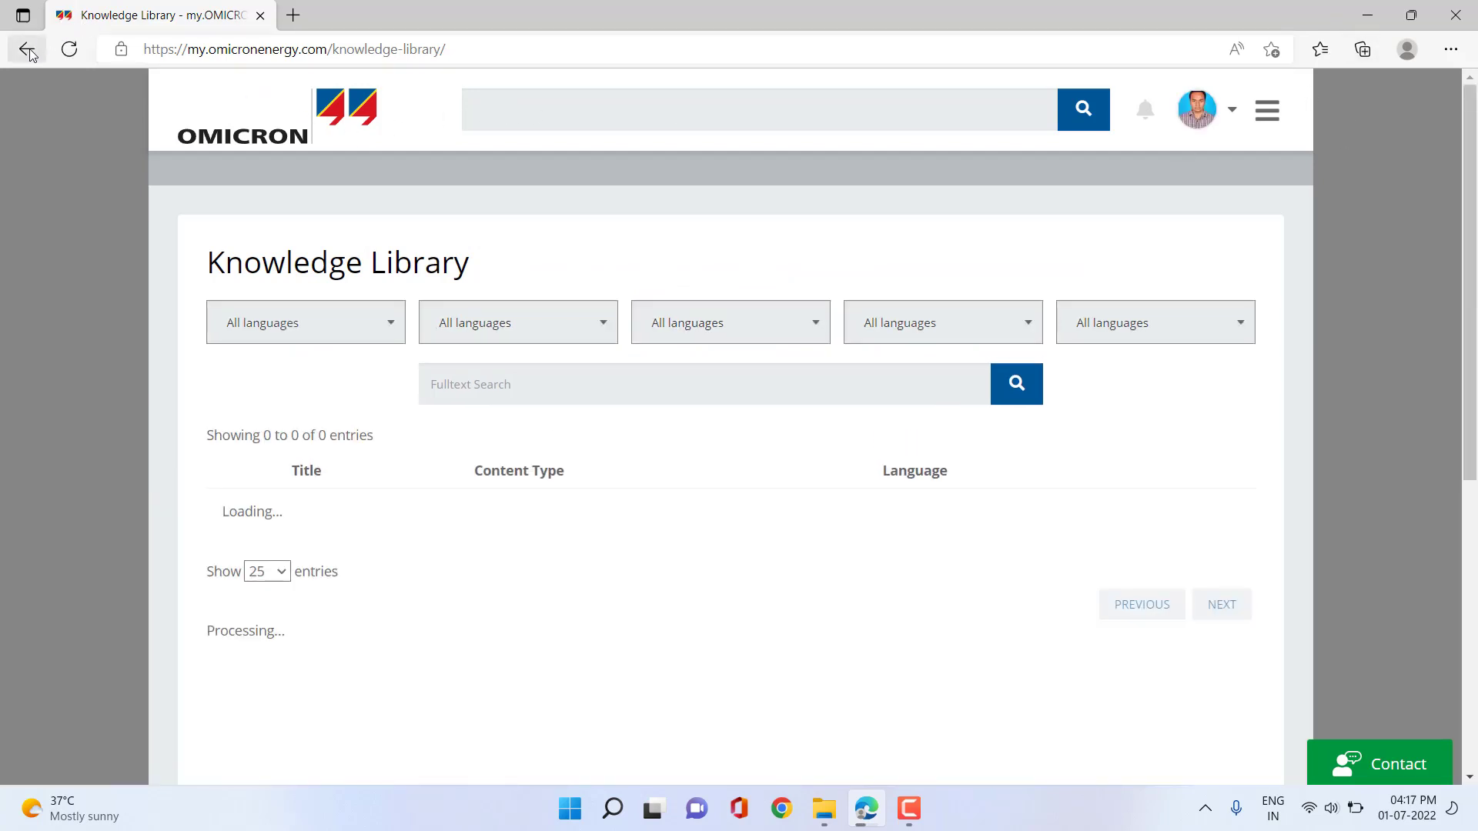
click(28, 50)
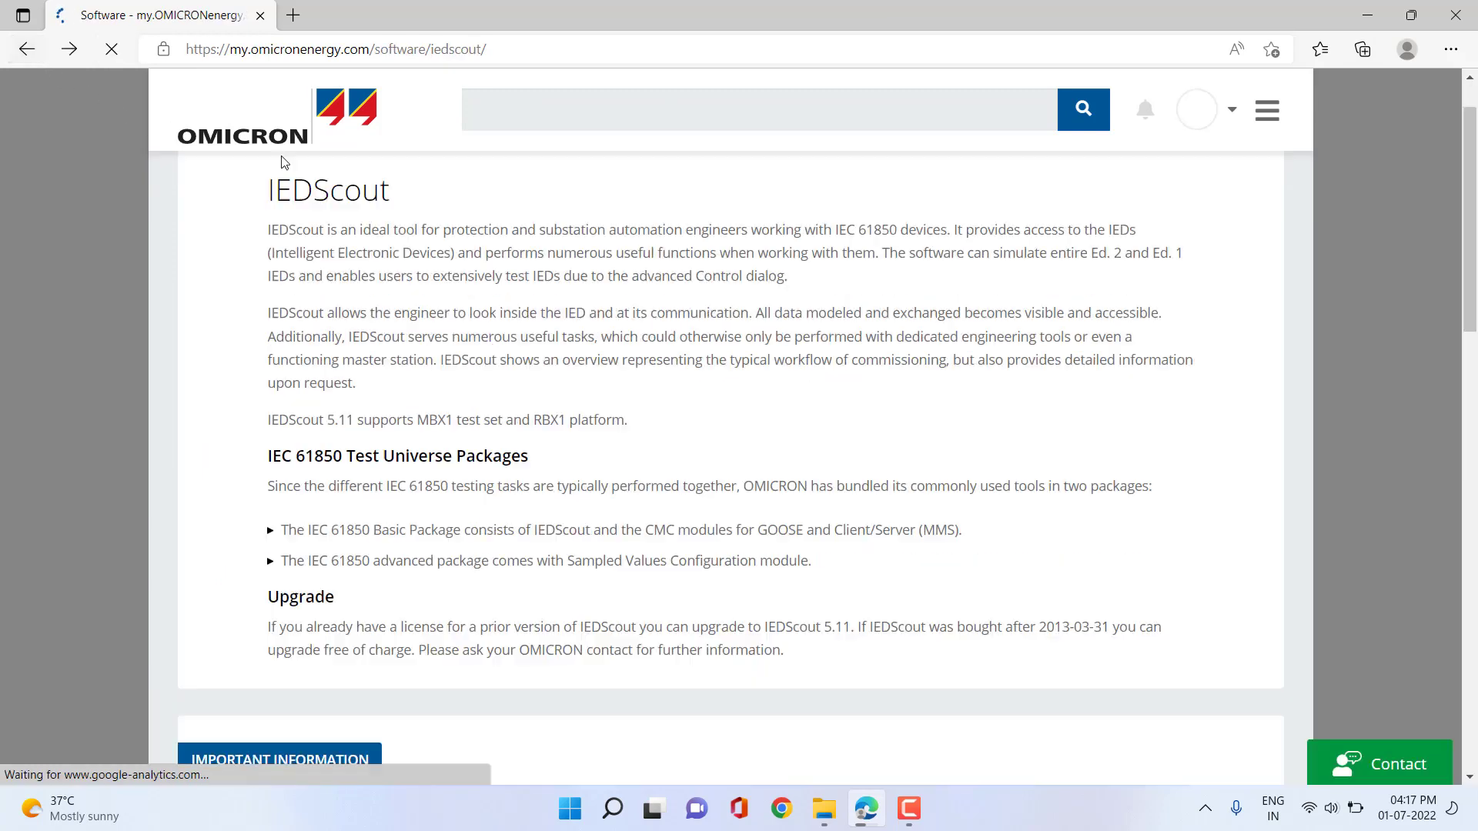
scroll(585, 514, down, 7)
scroll(357, 523, down, 3)
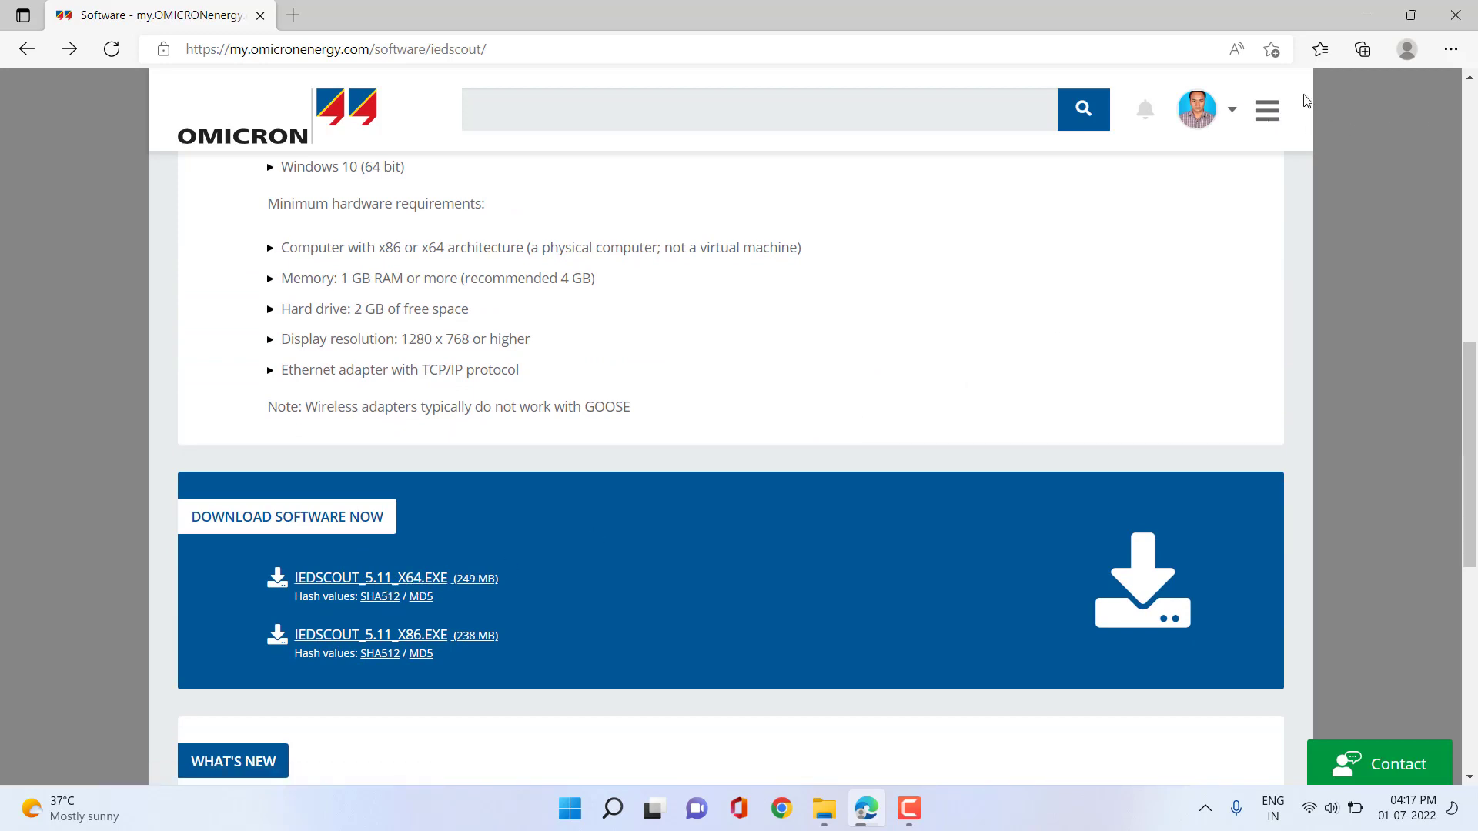
Show Edge's Downloads list with the completed IEDScout_5.11_x64.exe installer.
click(1449, 50)
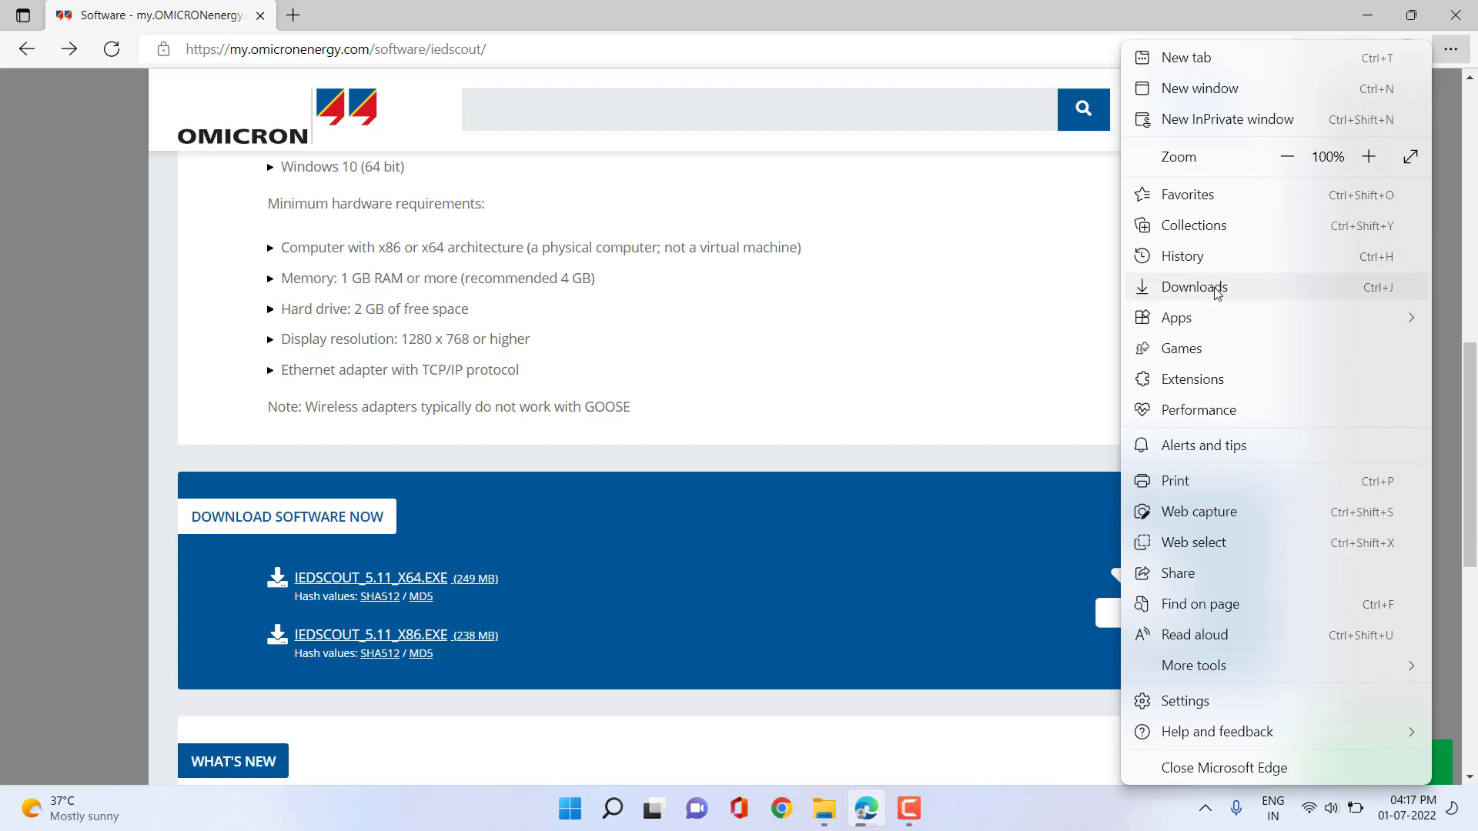
click(1216, 287)
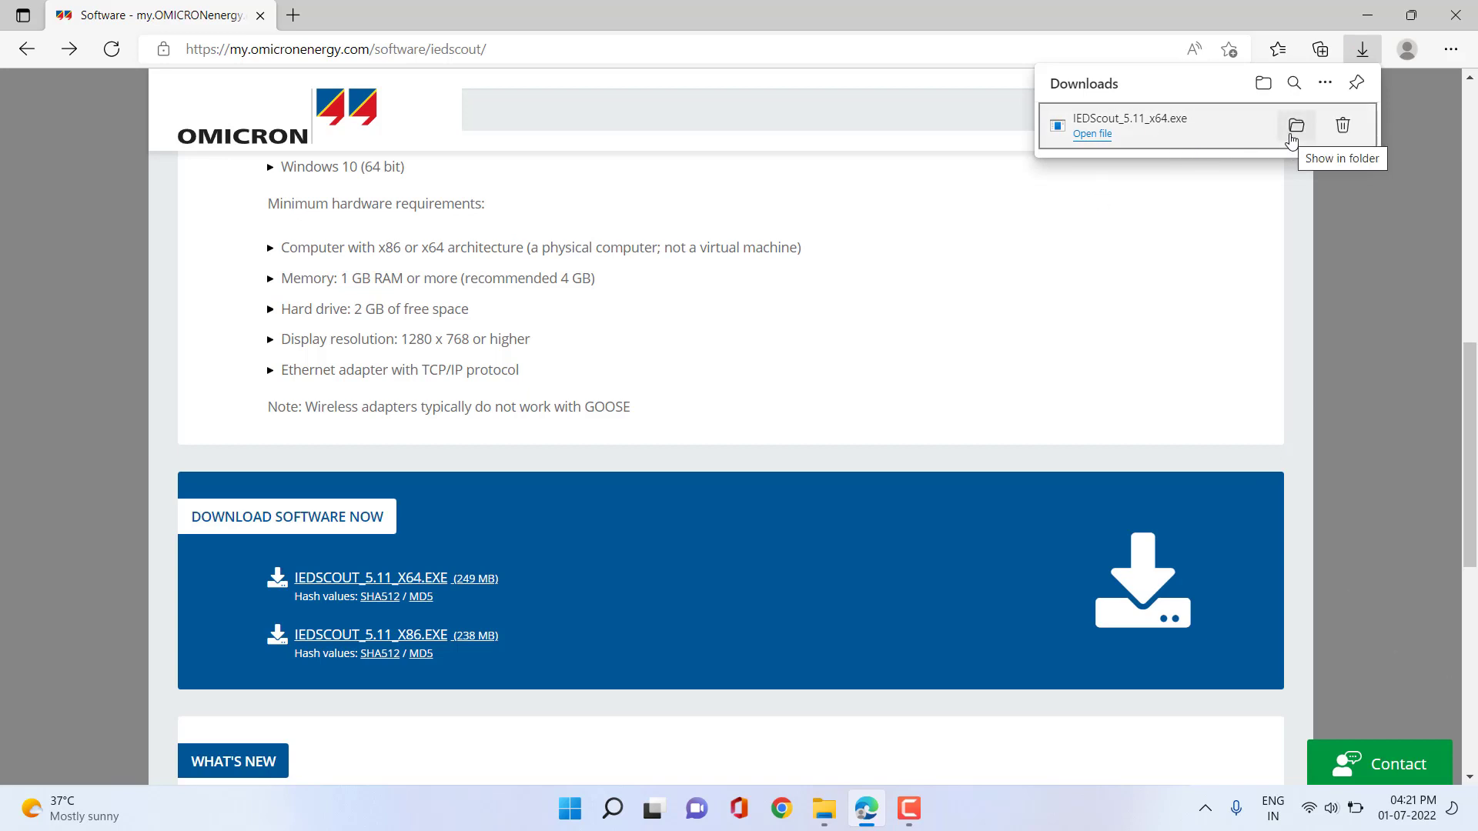
Show IEDScout_5.11_x64 in the Downloads folder and bring up its context menu.
click(1296, 130)
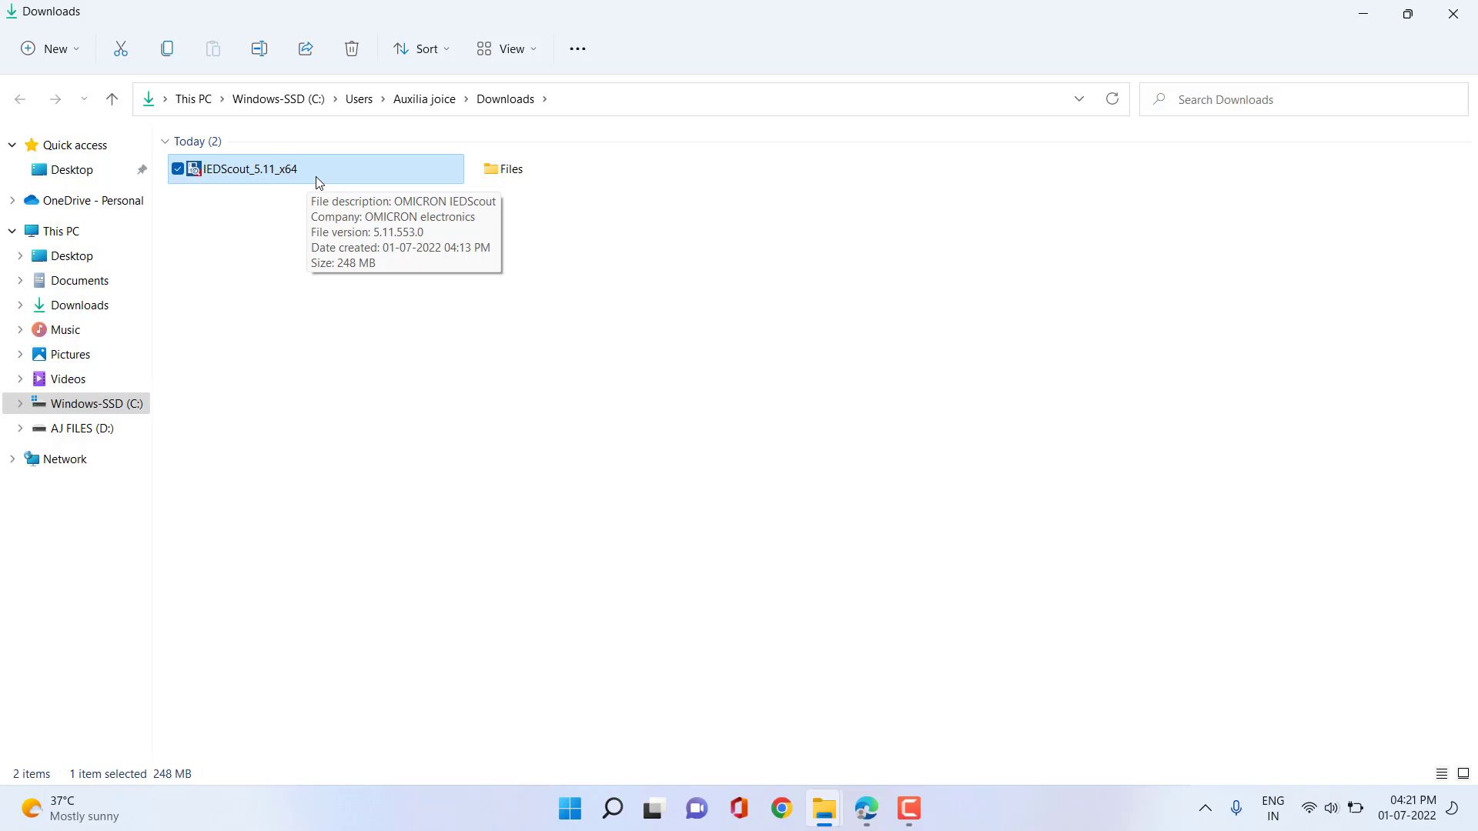
right_click(317, 178)
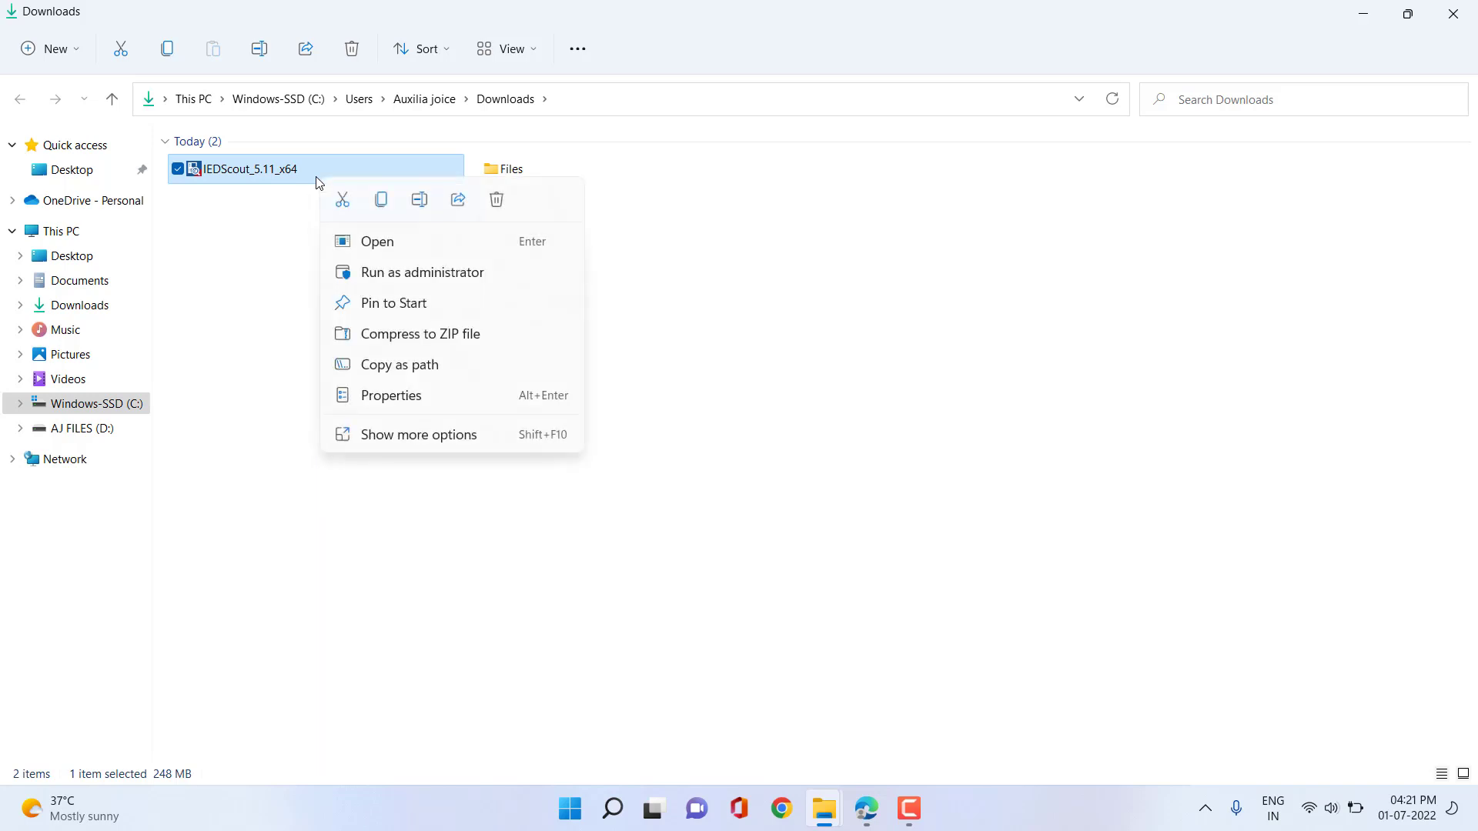
Run the installer as administrator, keeping file associations and the C:\Program Files\OMICRON\IEDScout install path.
click(435, 277)
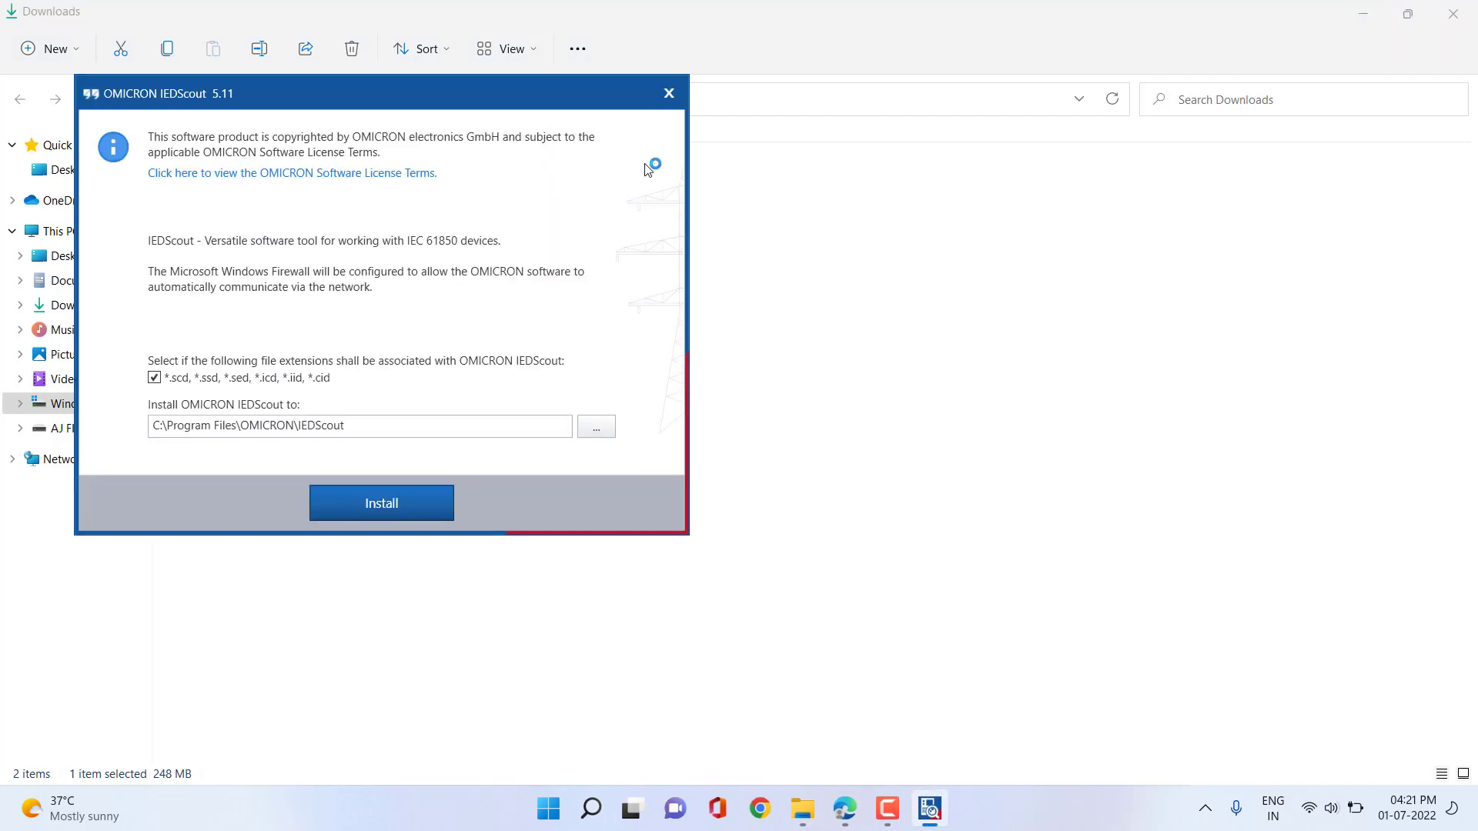
drag(501, 94, 701, 175)
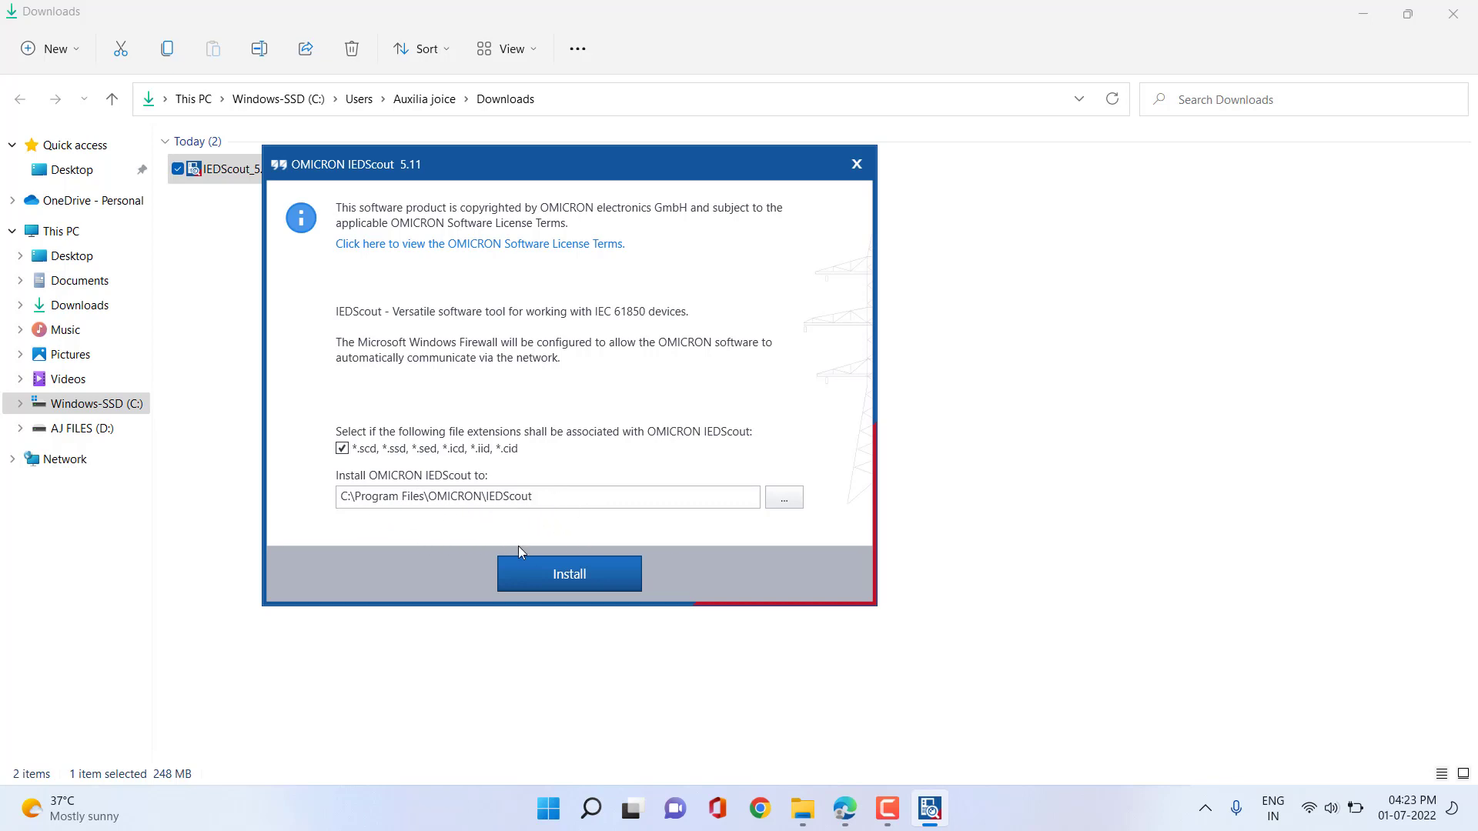
Install IEDScout 5.11 and wait for the success message.
click(566, 583)
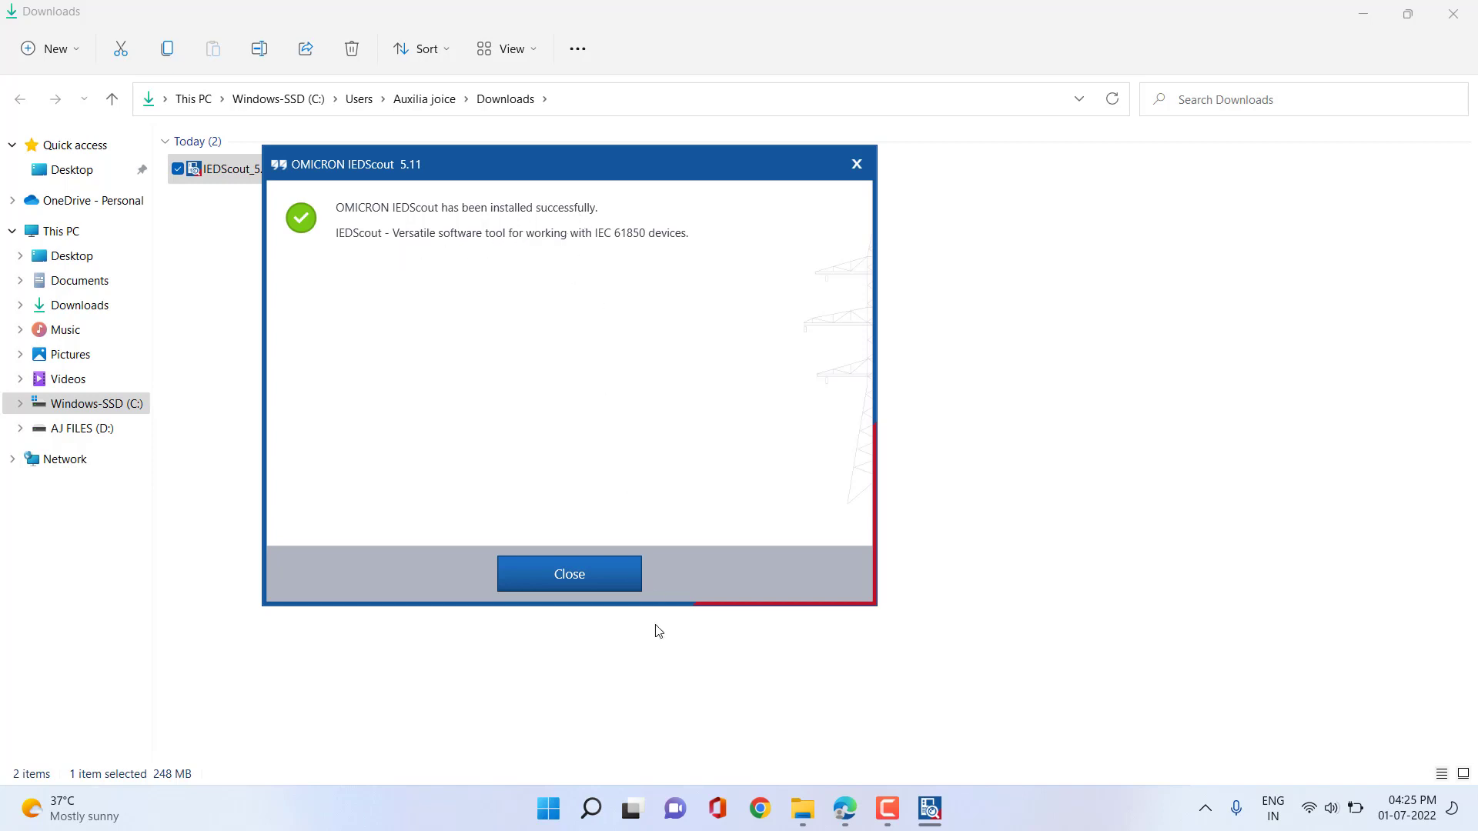
Close the finished installer and minimize File Explorer and Edge to reveal the desktop.
click(561, 579)
click(1356, 27)
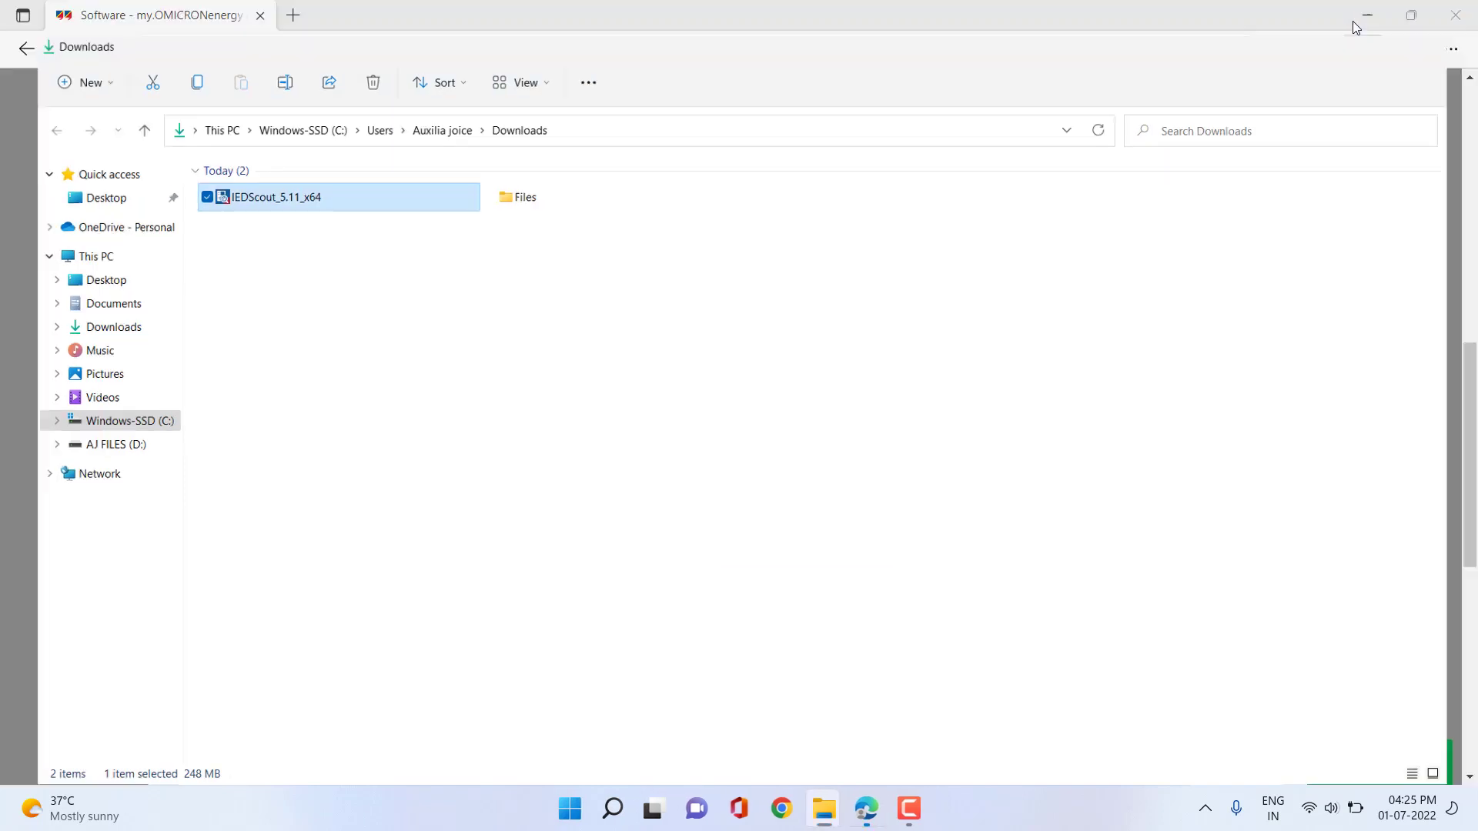
click(1360, 16)
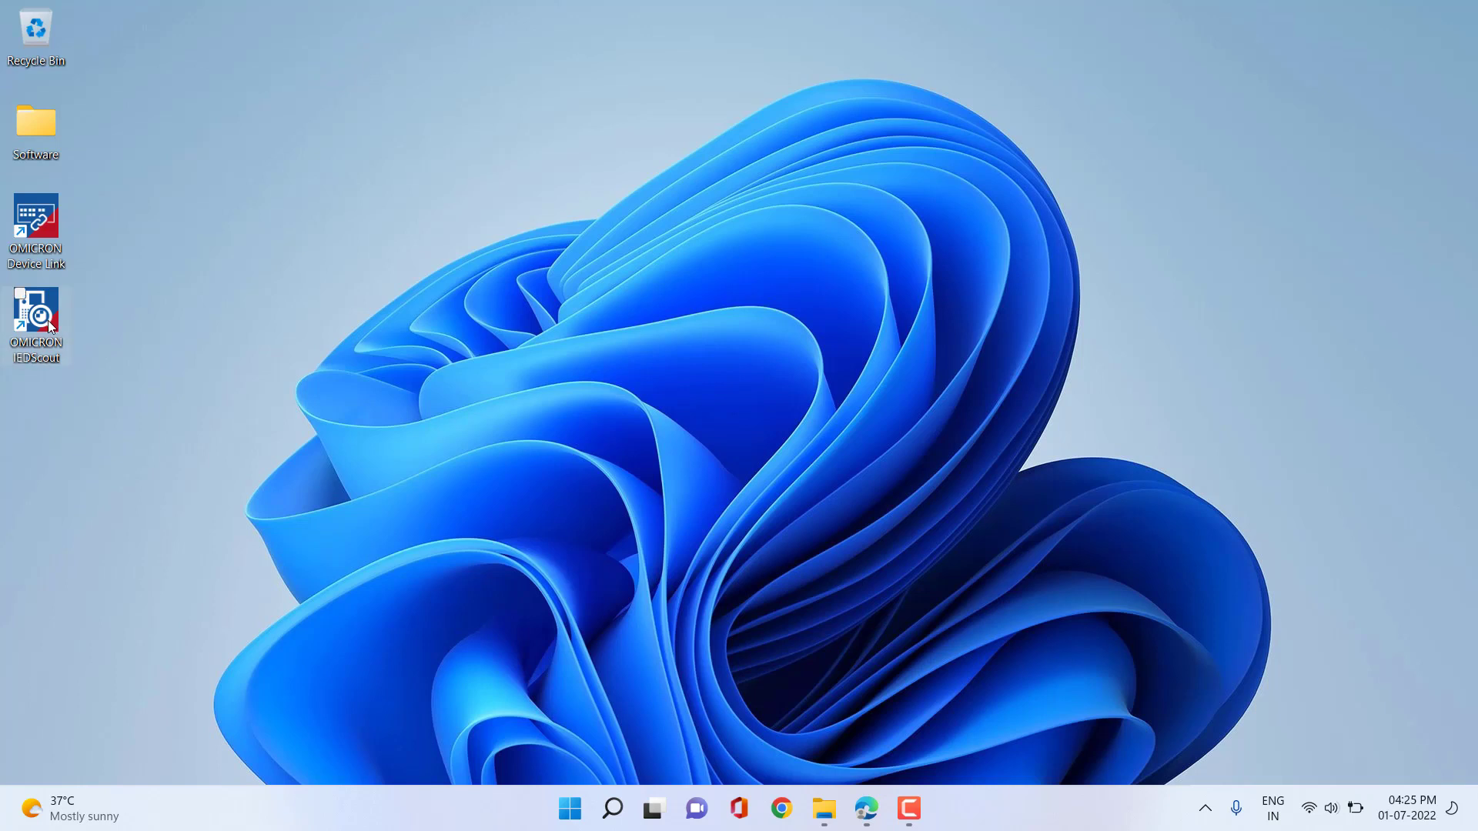
Run the OMICRON IEDScout desktop shortcut as administrator and maximize its window.
right_click(48, 320)
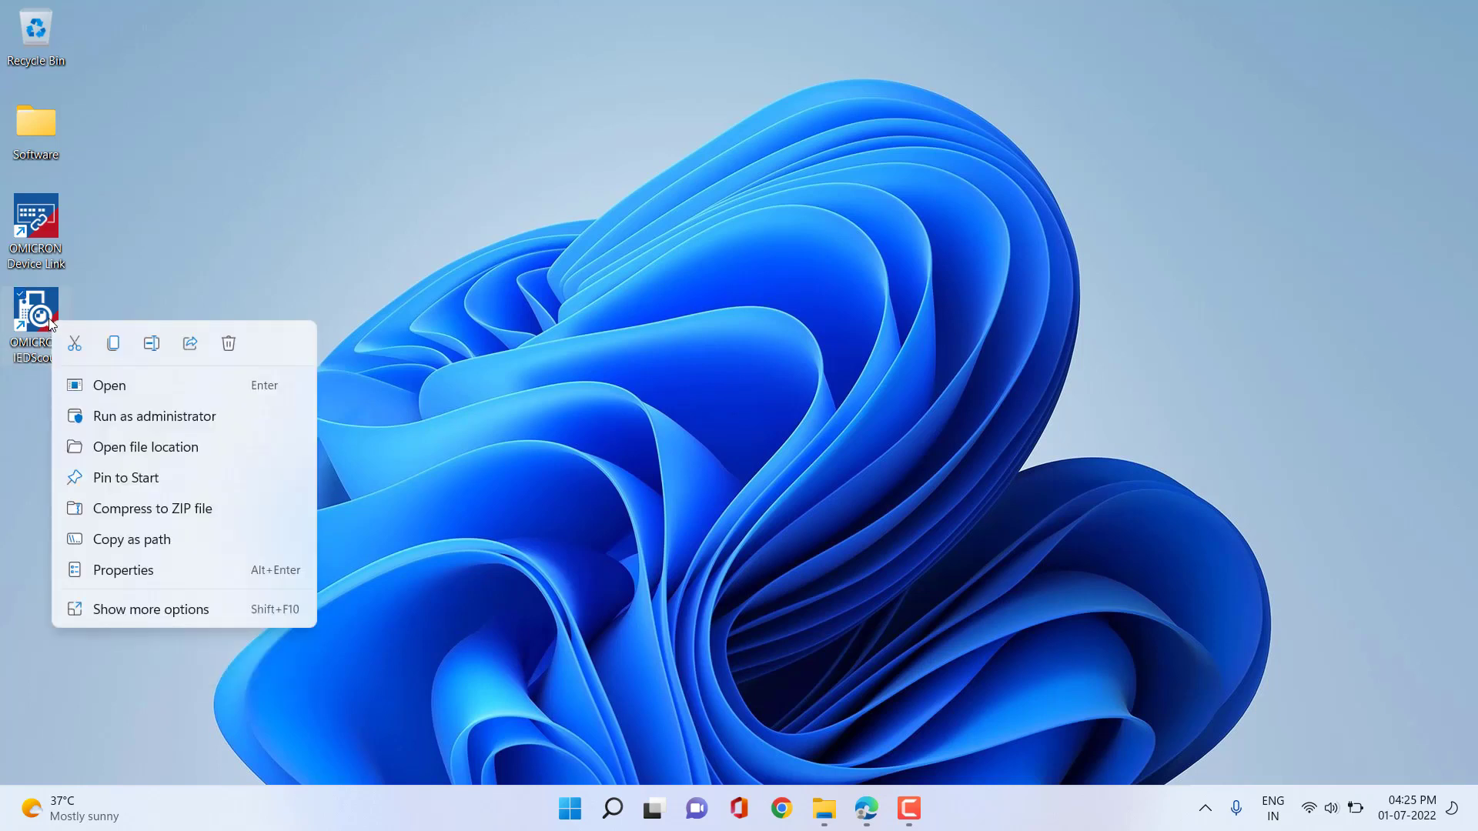
click(123, 418)
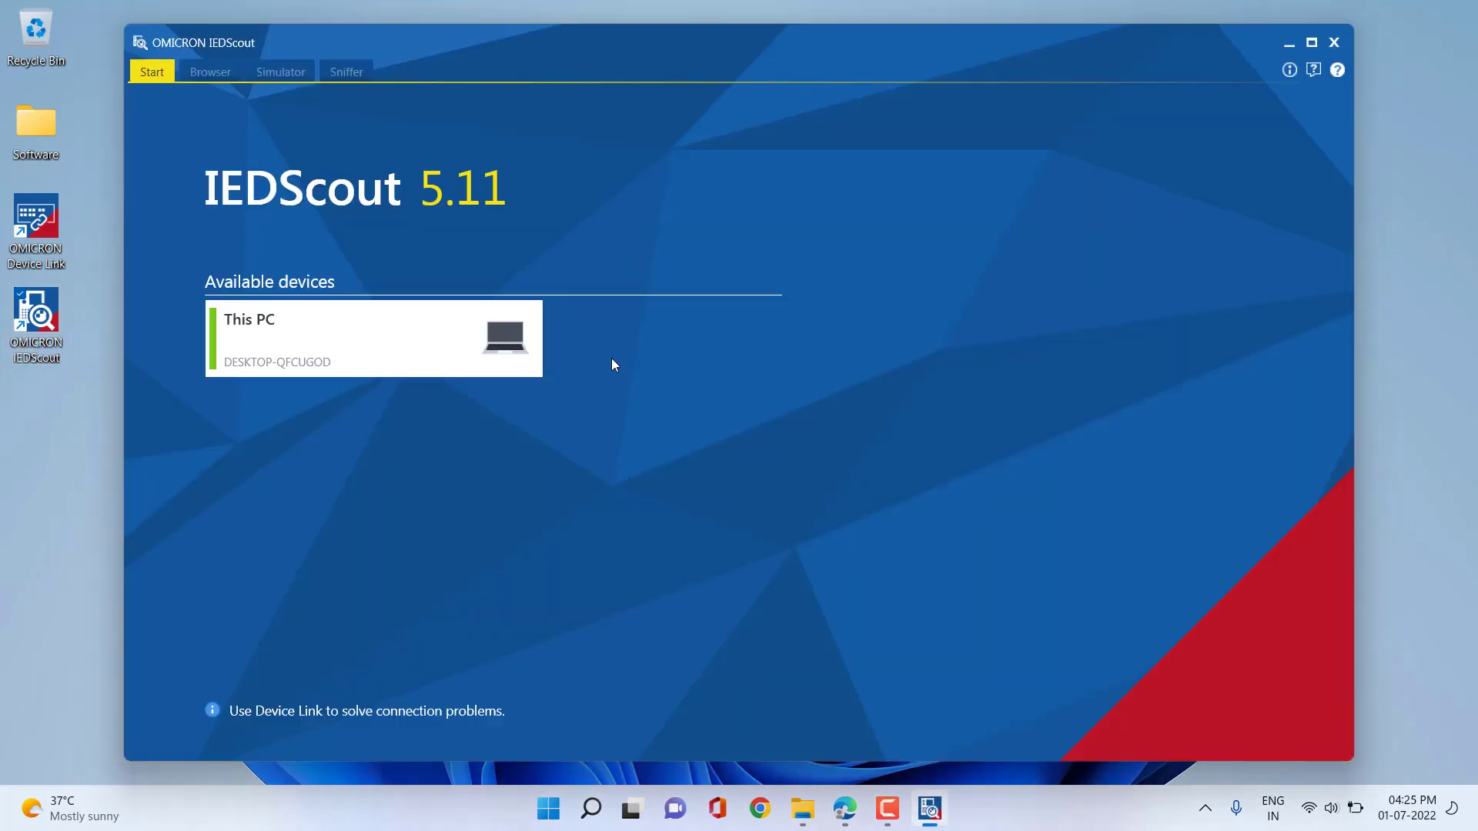
click(1312, 43)
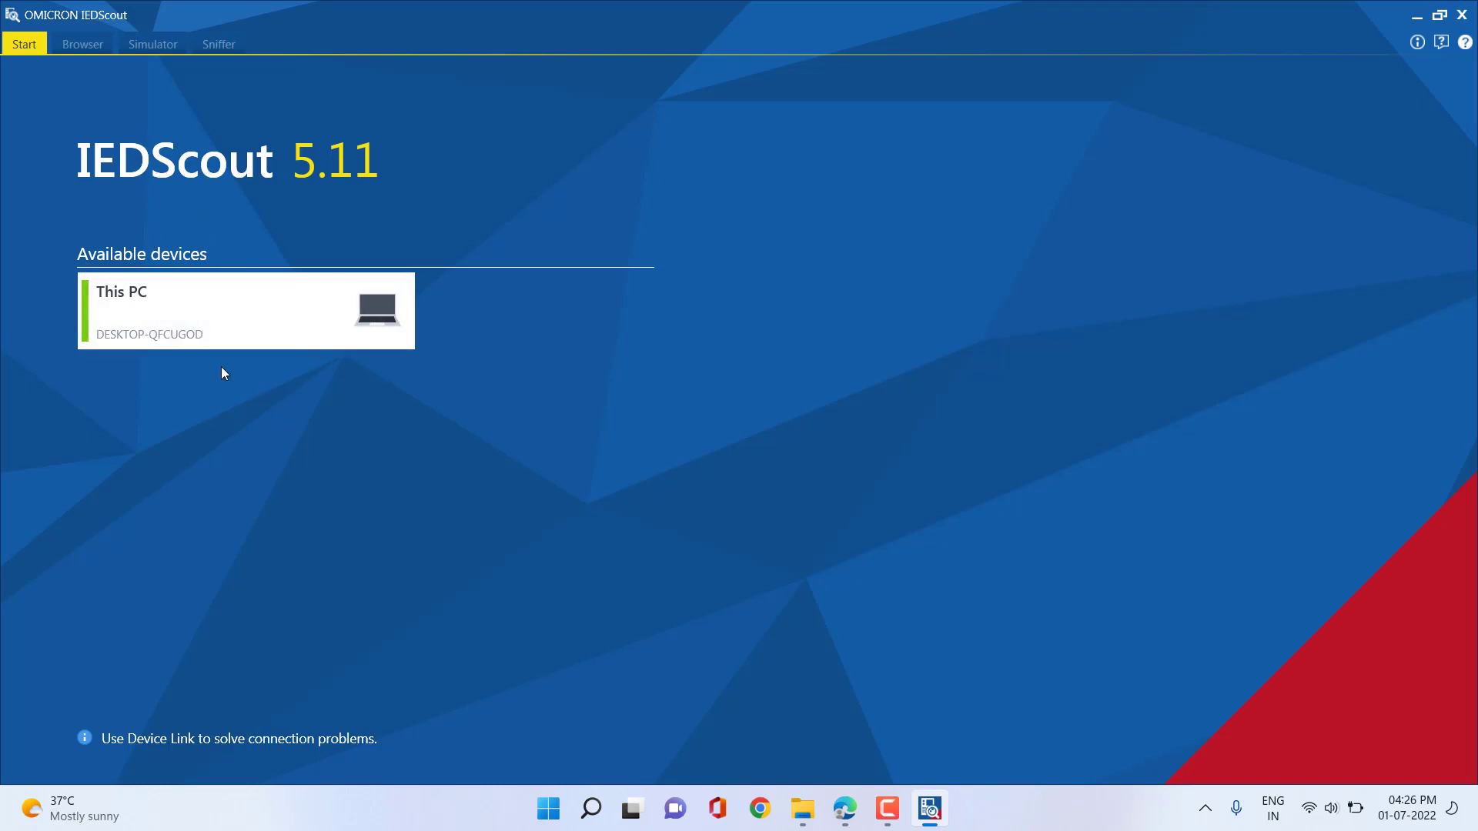
Open the This PC tile to show Manage License with no license activated.
click(183, 313)
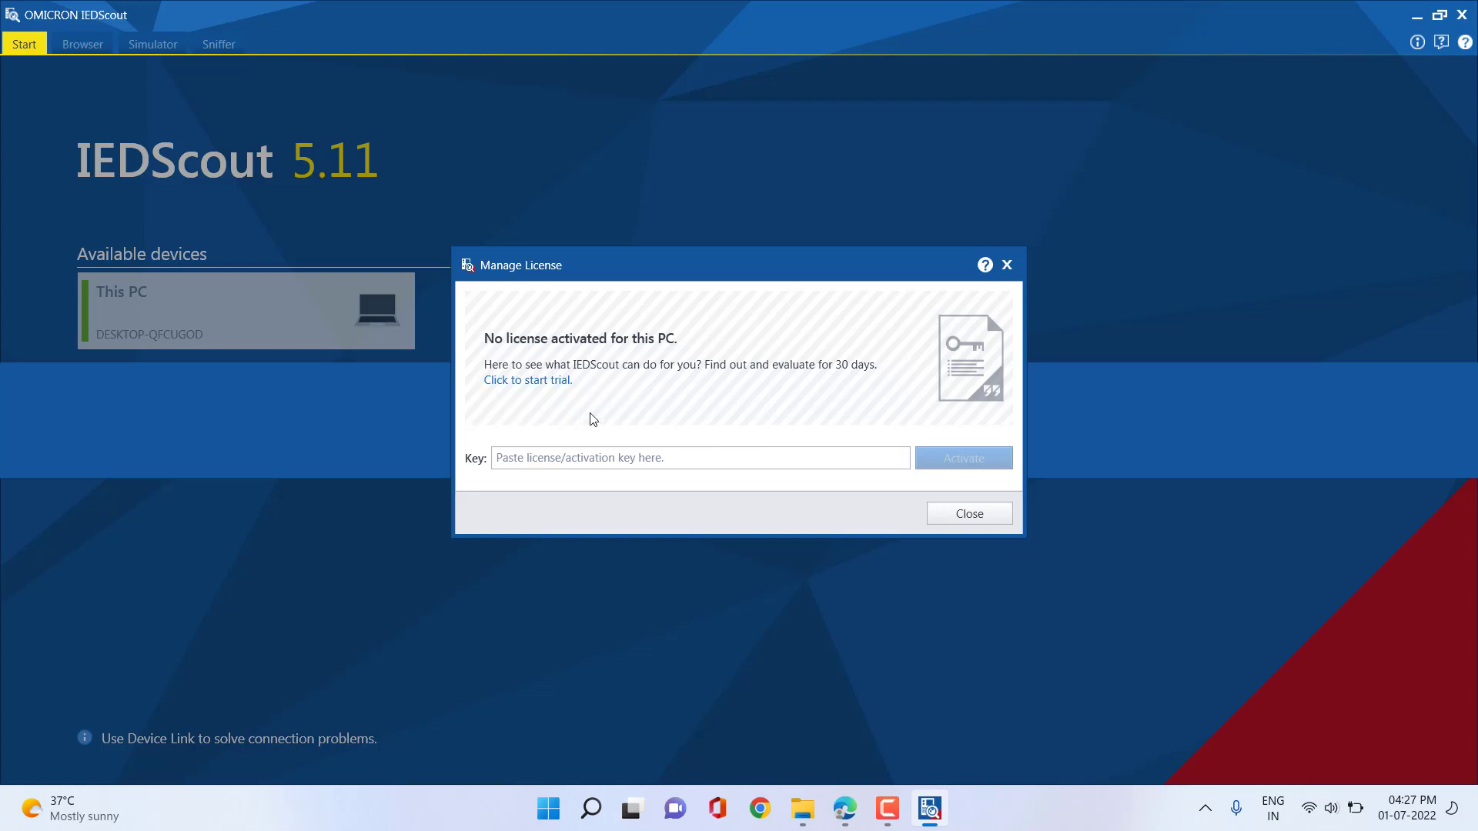
Start the 30-day trial and reopen This PC to confirm 30 days remaining.
click(528, 382)
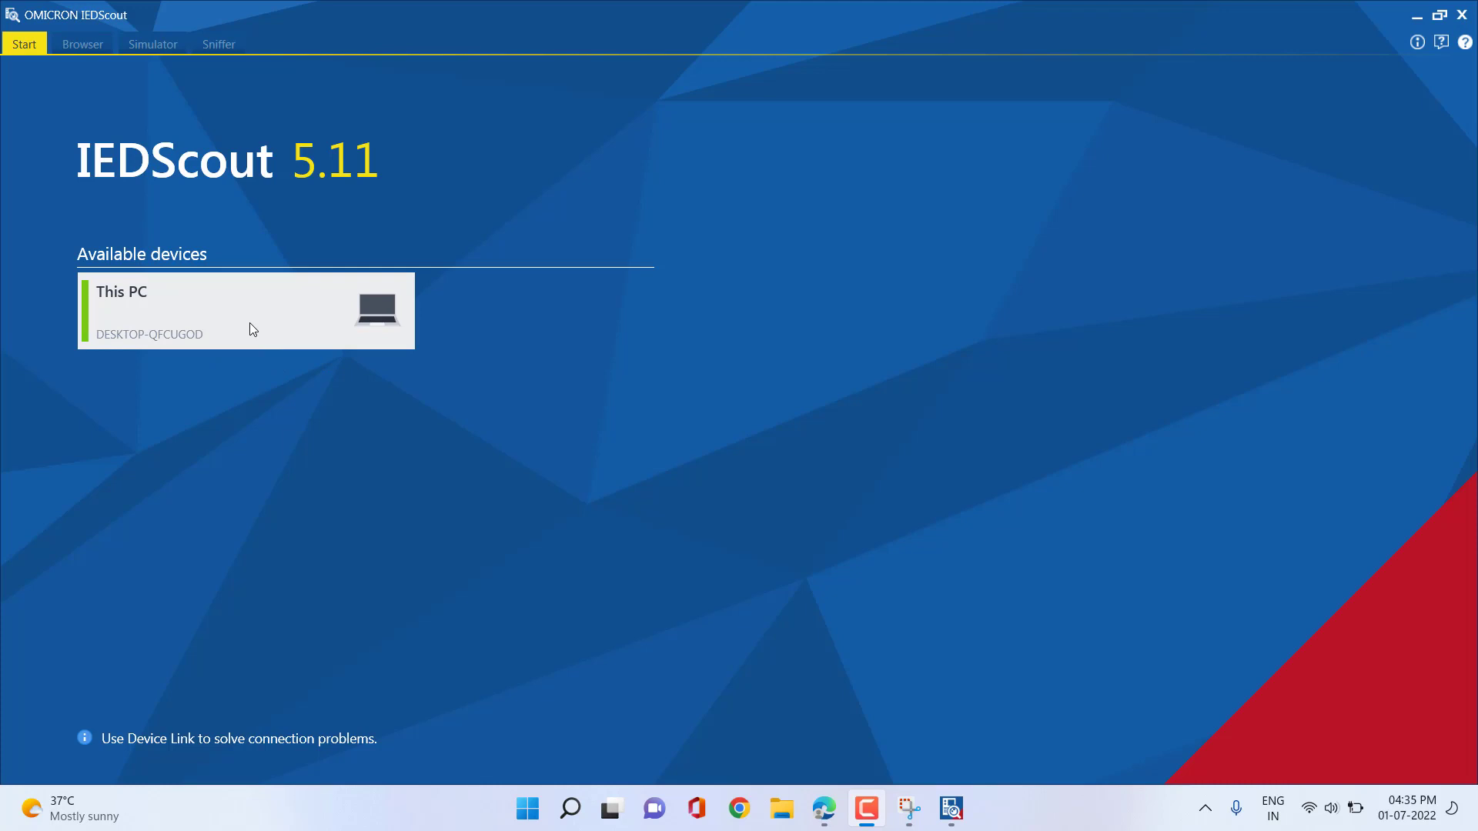
click(188, 316)
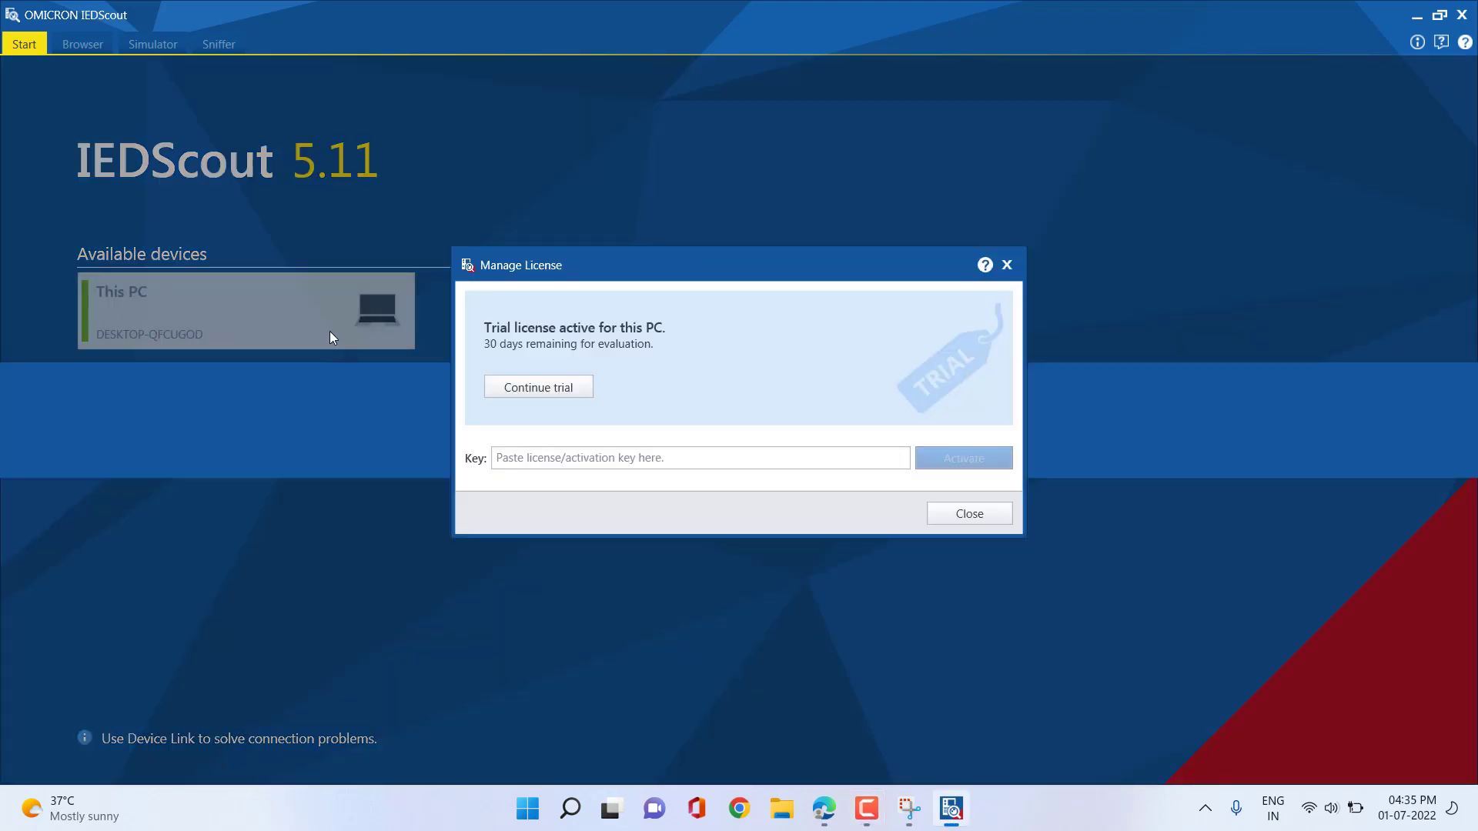